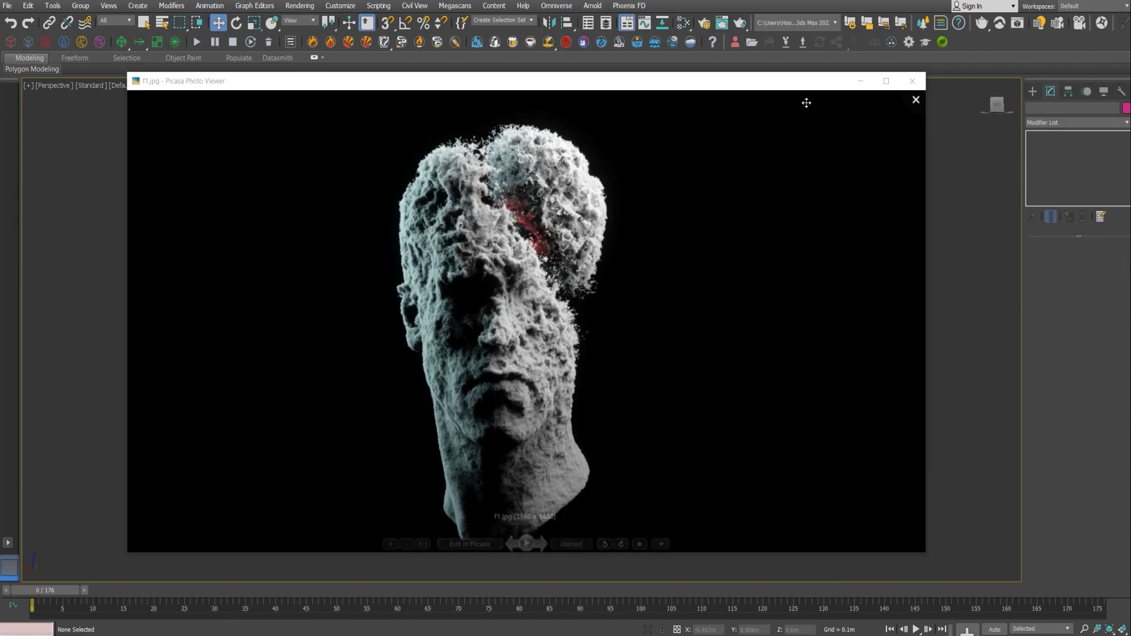
- Close the reference image viewer and select the head mesh in the perspective view
left_click(912, 81)
left_click(545, 303)
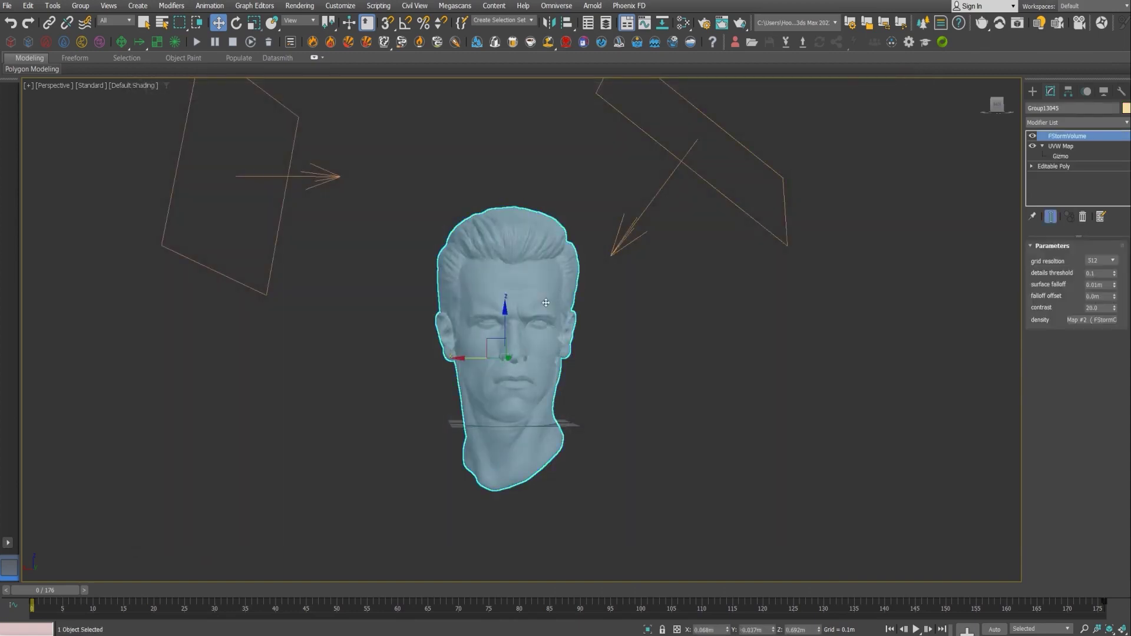
scroll(554, 306, "up", 4)
mouse_move(553, 318)
middle_mouse_down("alt")
mouse_move(560, 282)
mouse_move(538, 288)
mouse_move(573, 291)
mouse_move(537, 286)
mouse_move(626, 302)
mouse_move(556, 289)
middle_mouse_up("alt")
scroll(561, 281, "down", 2)
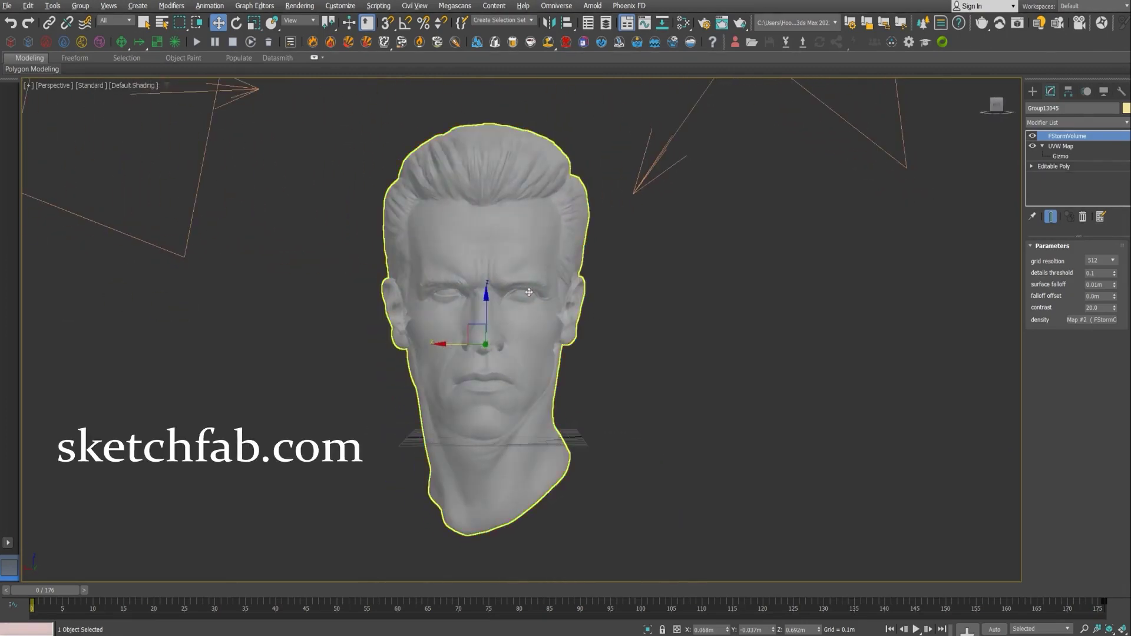
- Examine the head's UVW Map modifier and its Box mapping settings
left_click(1060, 147)
scroll(500, 314, "up", 3)
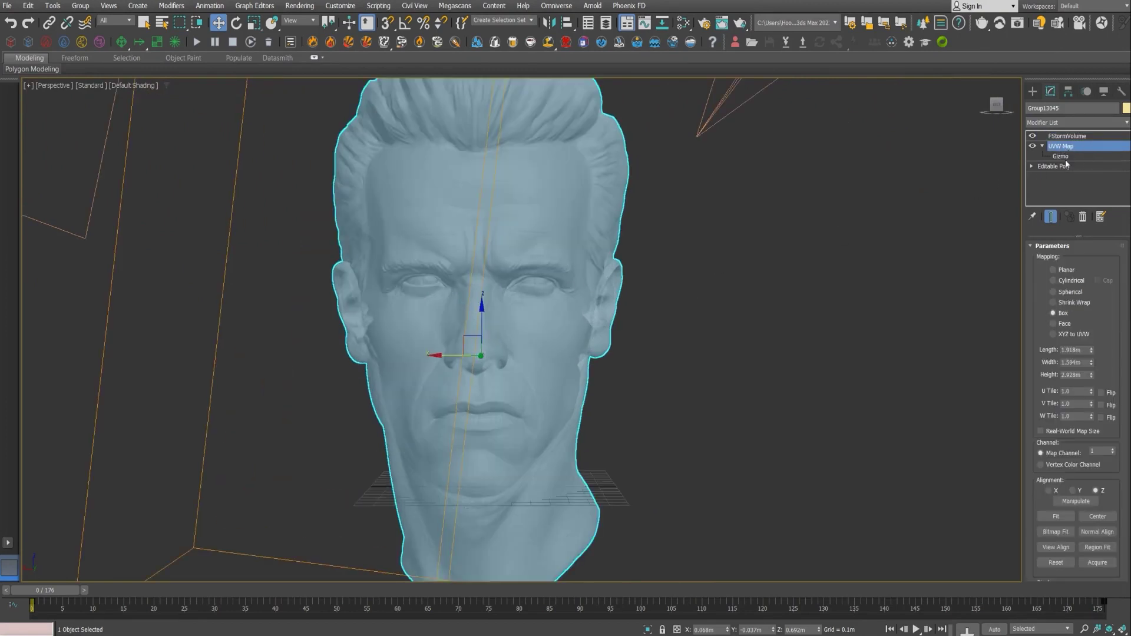
middle_click_drag(595, 309, 609, 259)
left_click(1034, 146)
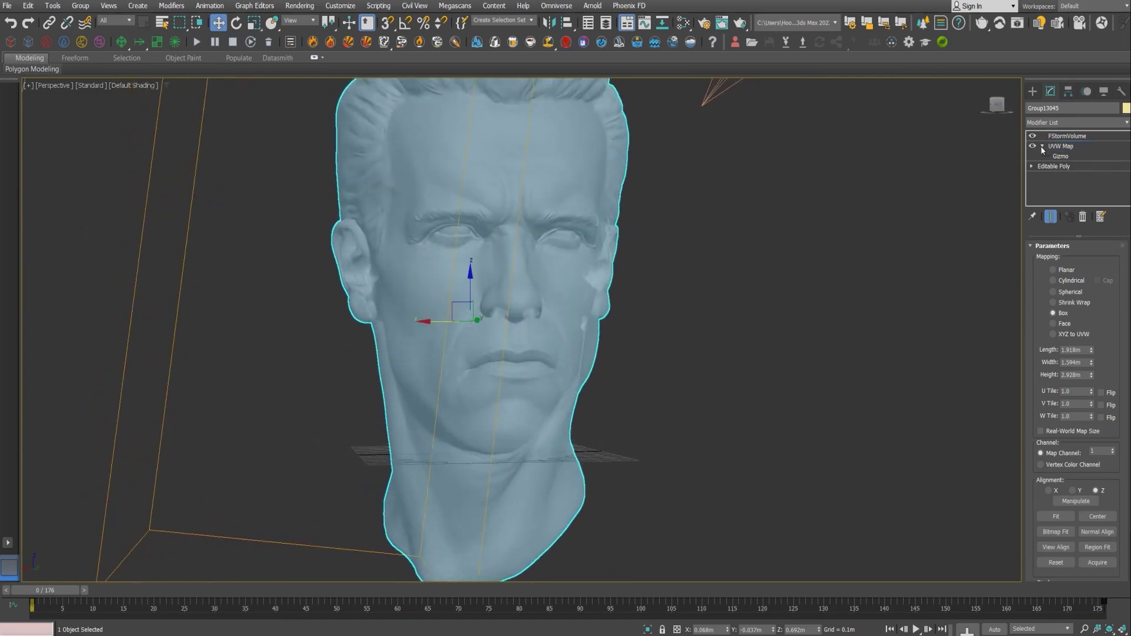
- Look up the FStormVolume modifier among the modifiers available for the head
left_click(1073, 136)
left_click(1074, 122)
key("f")
key("f")
key("f")
key("f")
key("f")
key("f")
key("f")
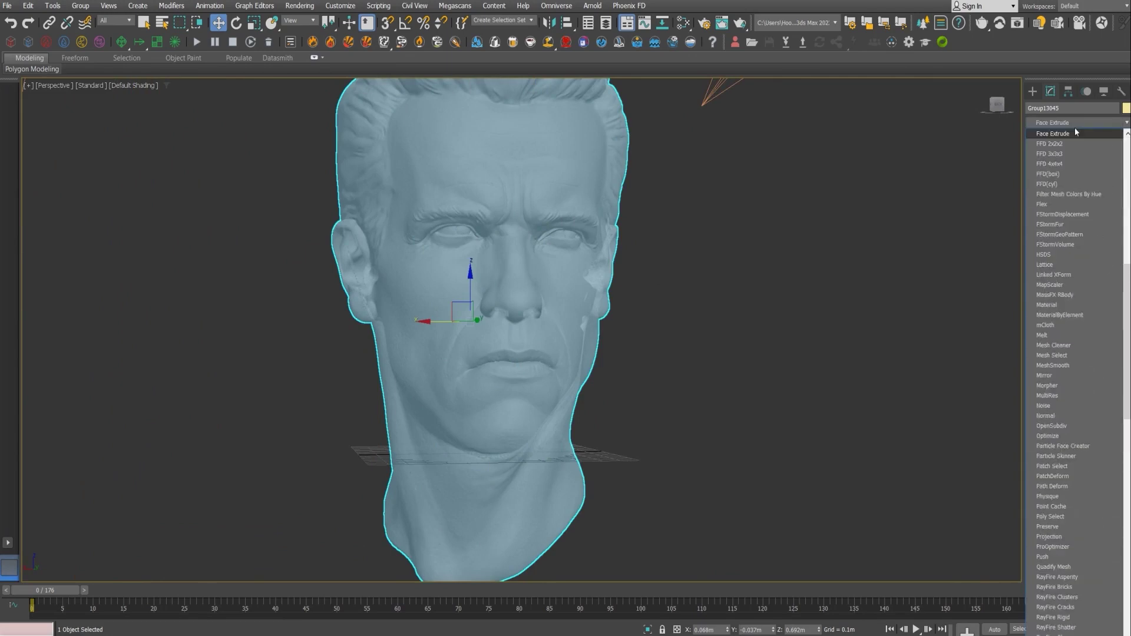
key("f")
key("f")
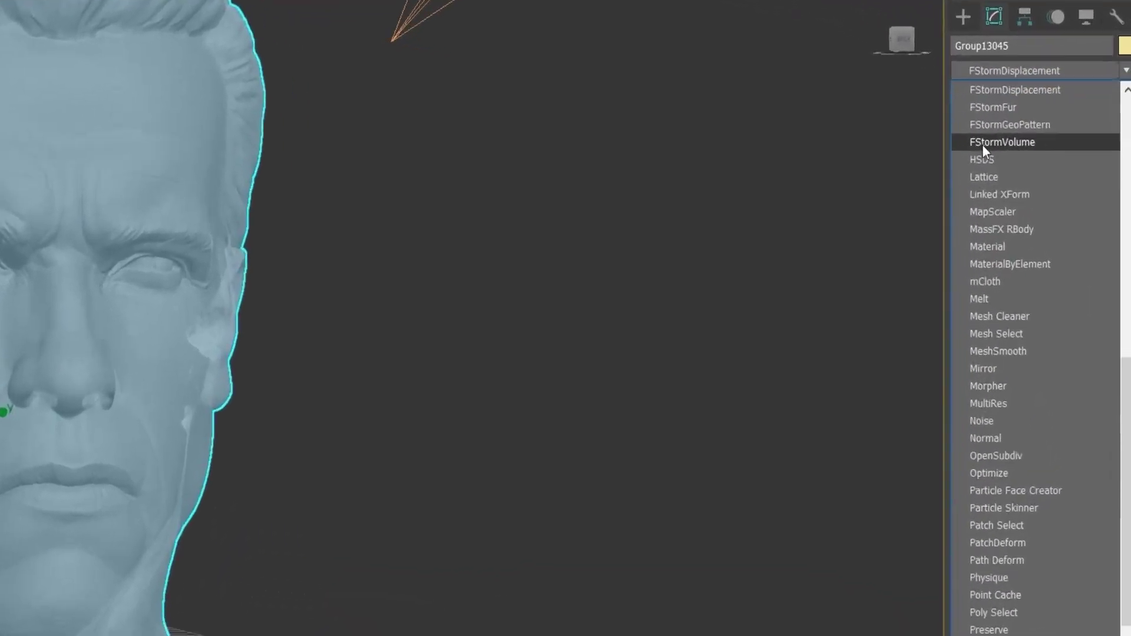
left_click(981, 143)
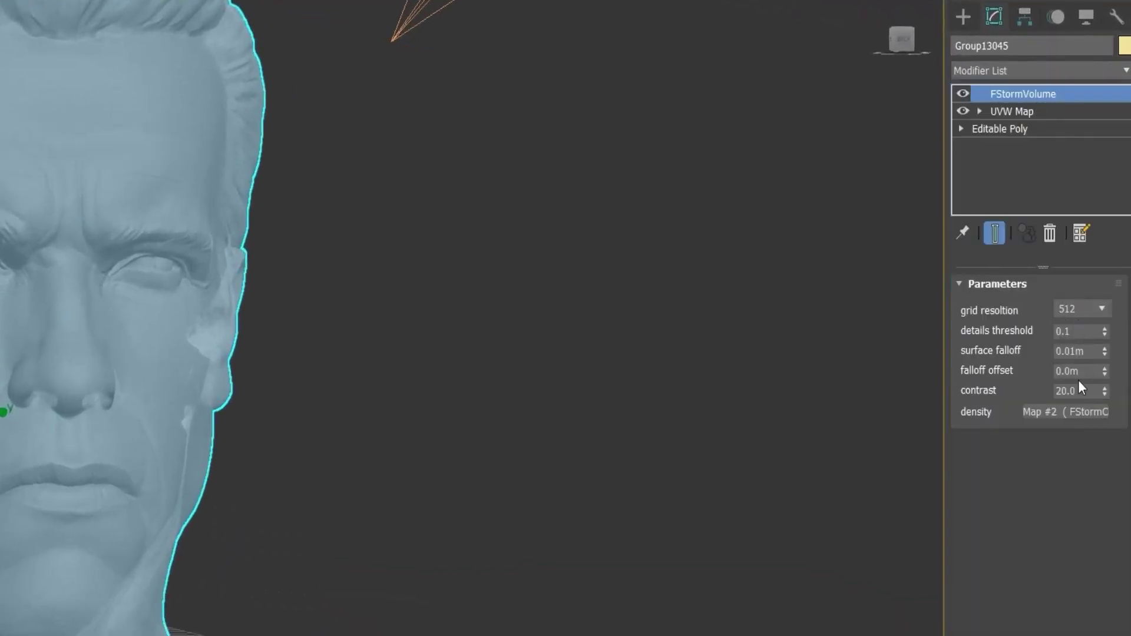
- Clear the density map of the head's FStormVolume modifier
right_click(1065, 414)
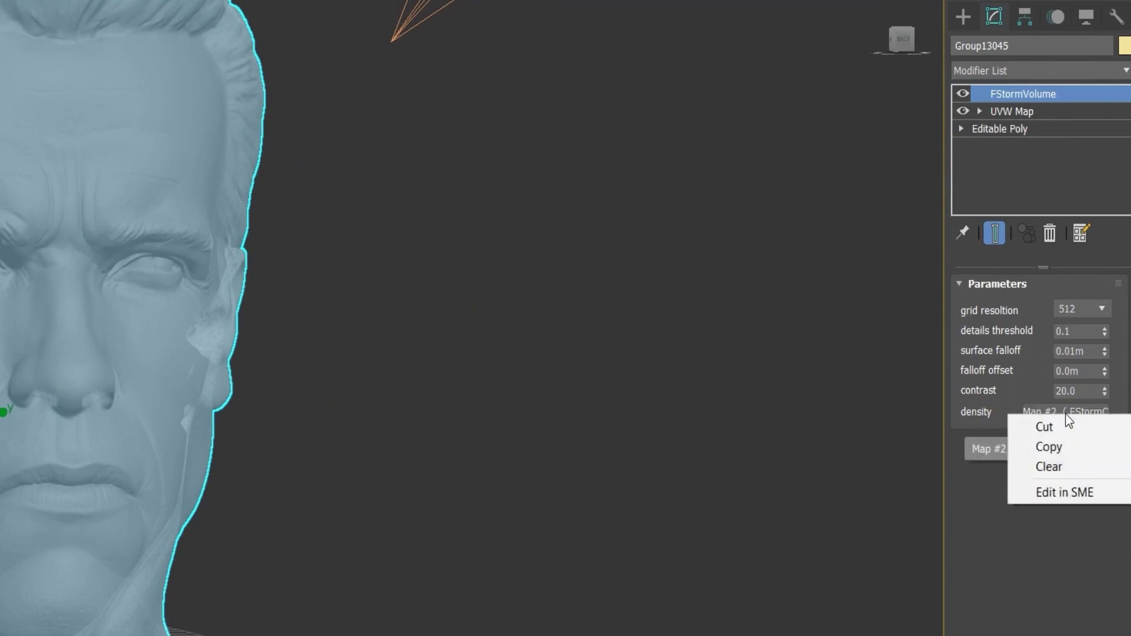
left_click(1063, 465)
scroll(410, 366, "down", 5)
middle_click_drag(323, 341, 221, 437, "alt")
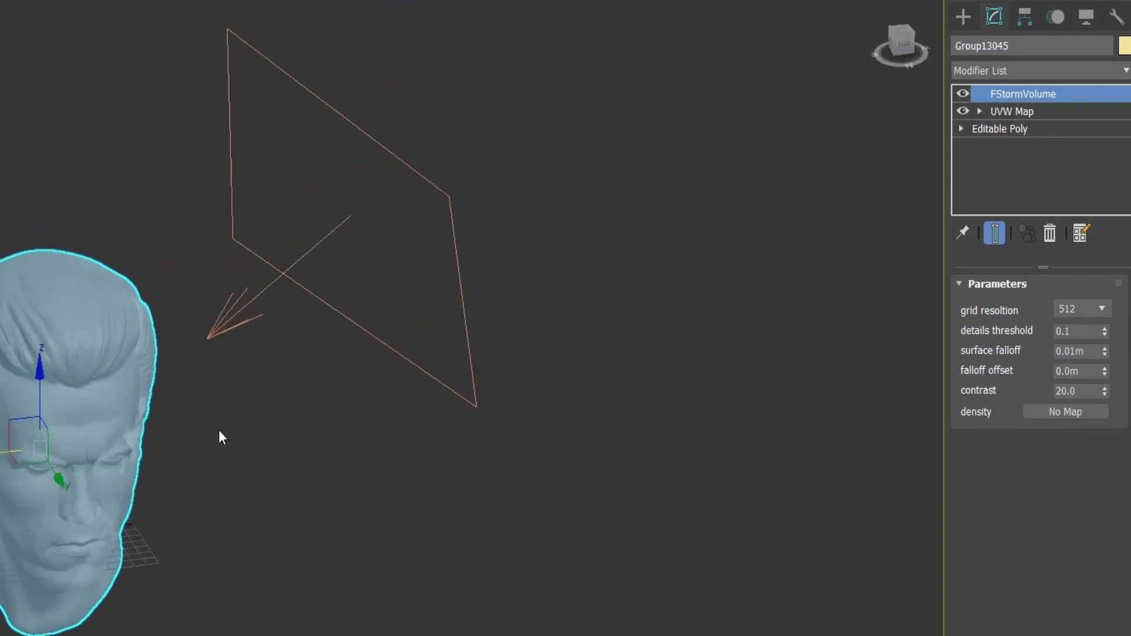
- Select the FStormLight_001 plane light and examine its placement and parameters
left_click(319, 238)
left_click(332, 231)
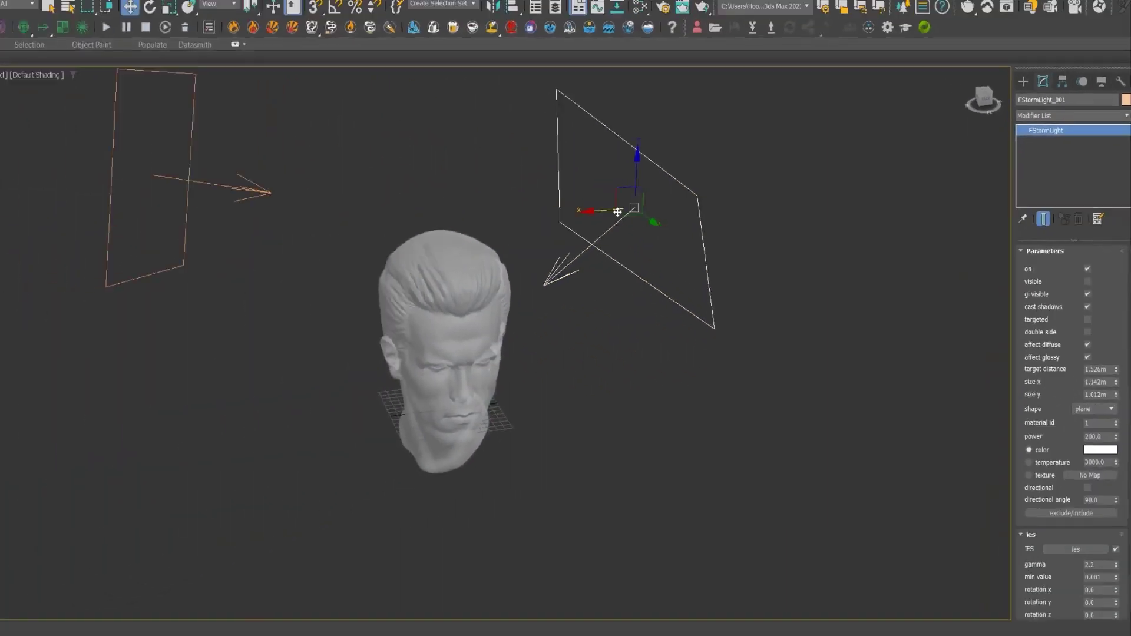
middle_click_drag(326, 221, 315, 340, "alt")
left_click_drag(669, 250, 705, 277)
middle_click_drag(702, 282, 682, 250, "alt")
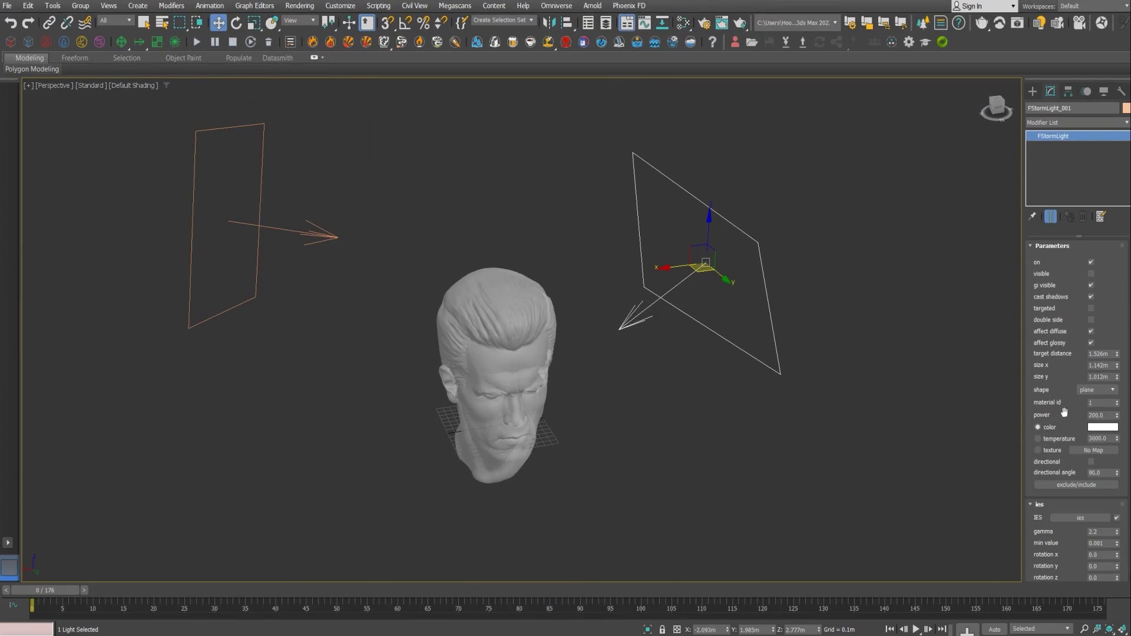
- Select the FStormLight_002 plane light and rotate it to adjust its aim toward the head
middle_click_drag(438, 276, 494, 316)
middle_click_drag(494, 317, 509, 330, "alt")
left_click_drag(378, 222, 283, 321)
middle_click_drag(304, 336, 374, 321)
middle_click_drag(374, 321, 443, 289, "alt")
key("e")
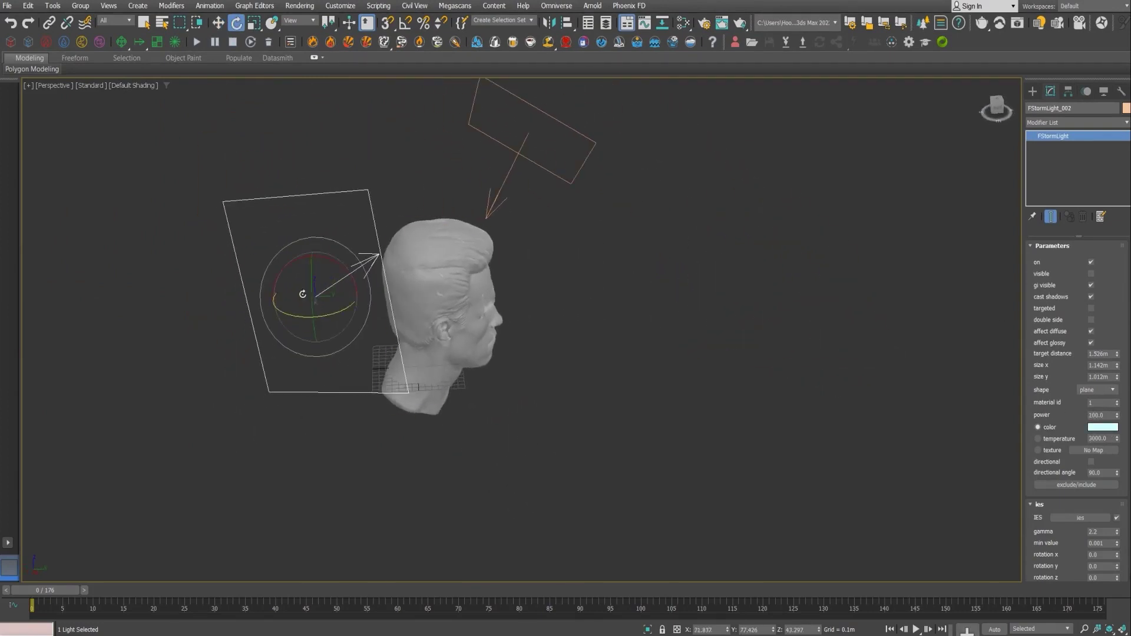
left_click_drag(303, 292, 304, 276)
middle_click_drag(339, 280, 595, 357, "alt")
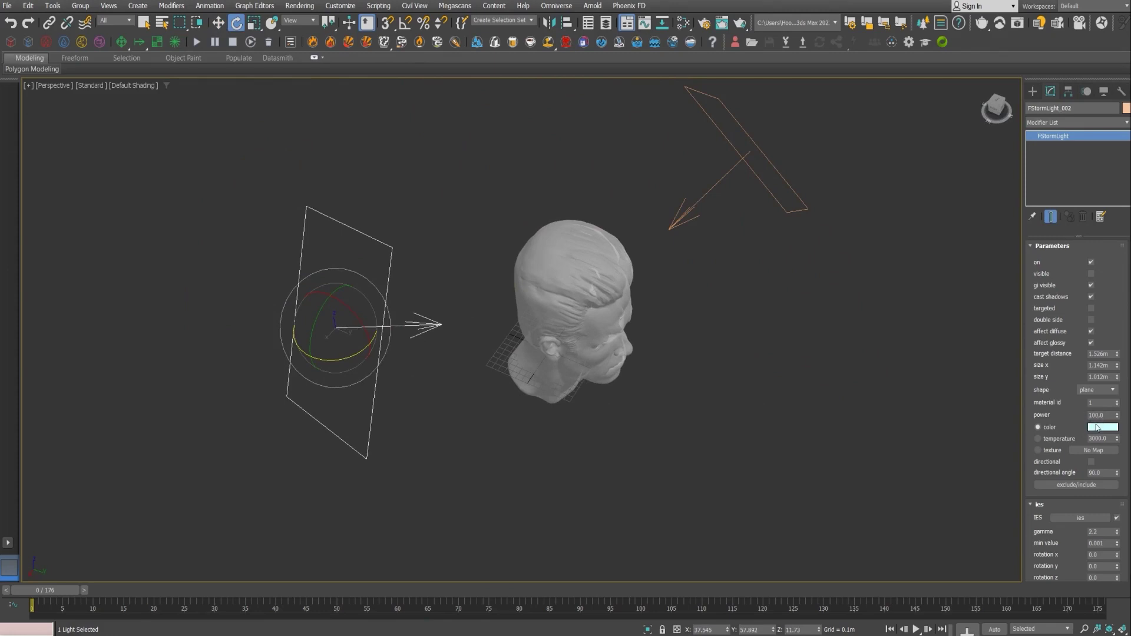
middle_click_drag(583, 212, 726, 336, "alt")
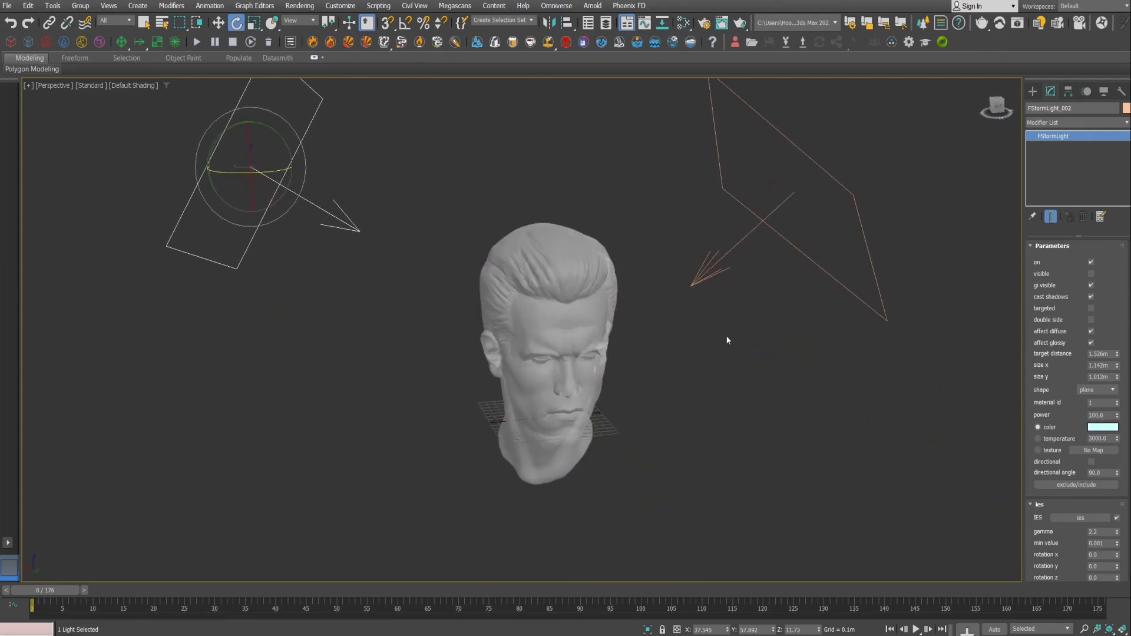
- Open the Slate Material Editor and reposition the Material #25 FStormVolumeMat node in its view
key("m")
scroll(436, 280, "up", 5)
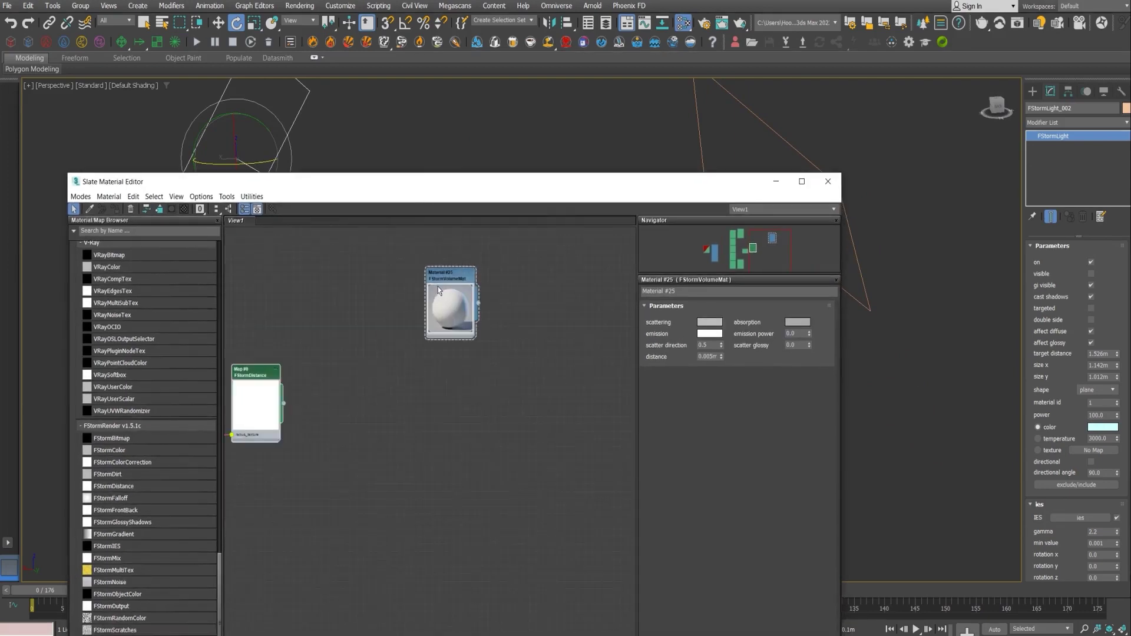
left_click_drag(446, 183, 453, 115)
scroll(416, 297, "up", 2)
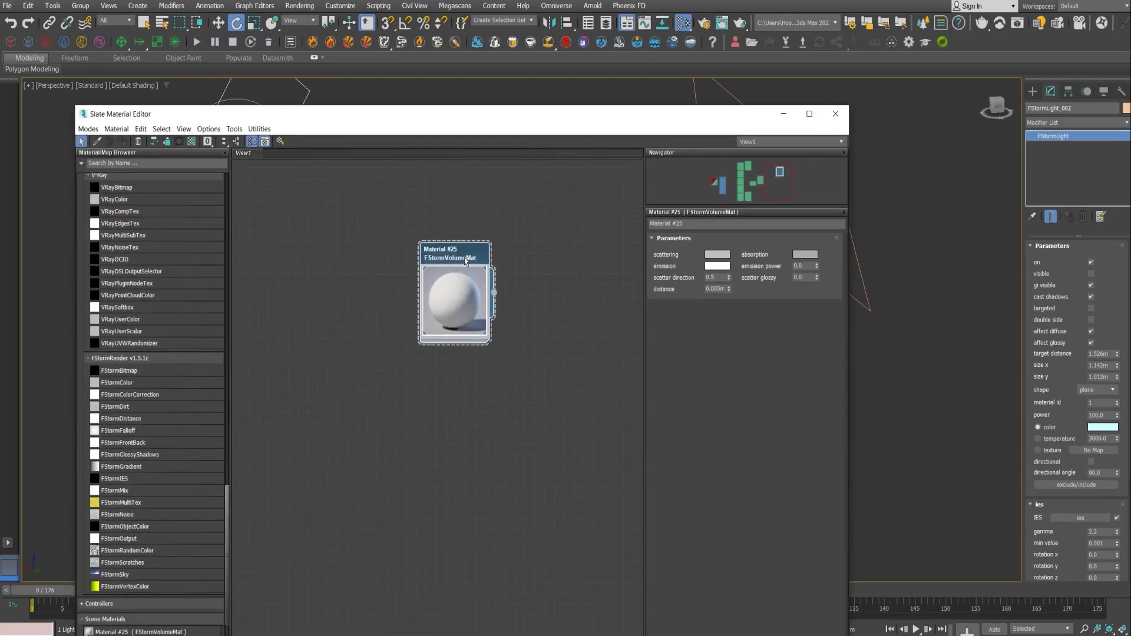
left_click_drag(434, 251, 421, 279)
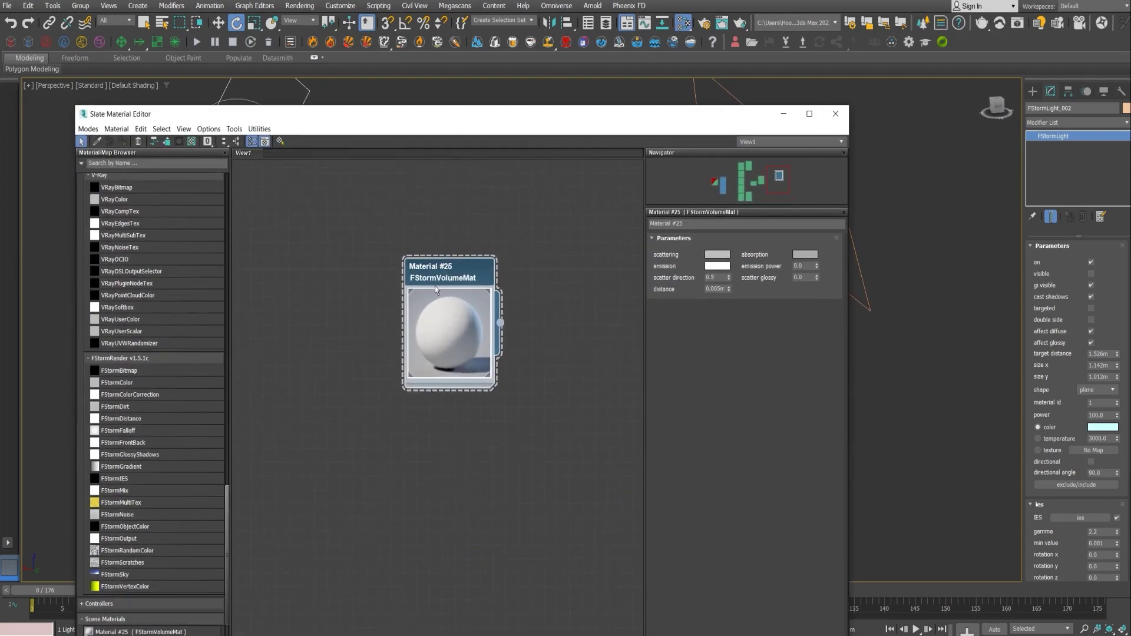
- Try adding another FStormVolumeMat node beside Material #25, and delete it
scroll(95, 510, "down", 3)
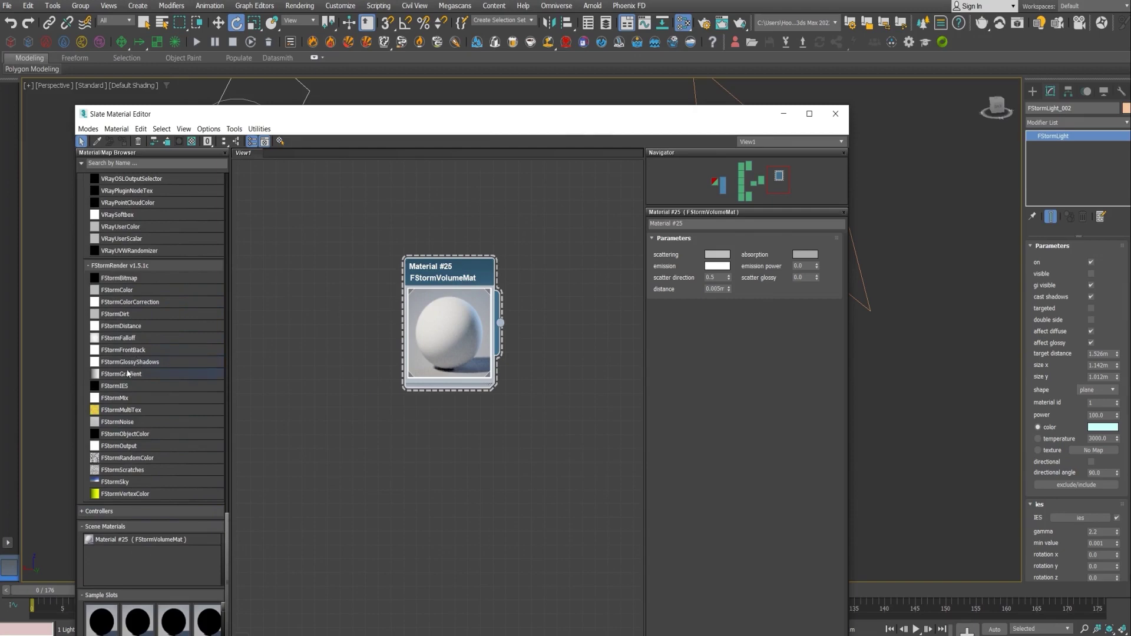
scroll(144, 331, "up", 20)
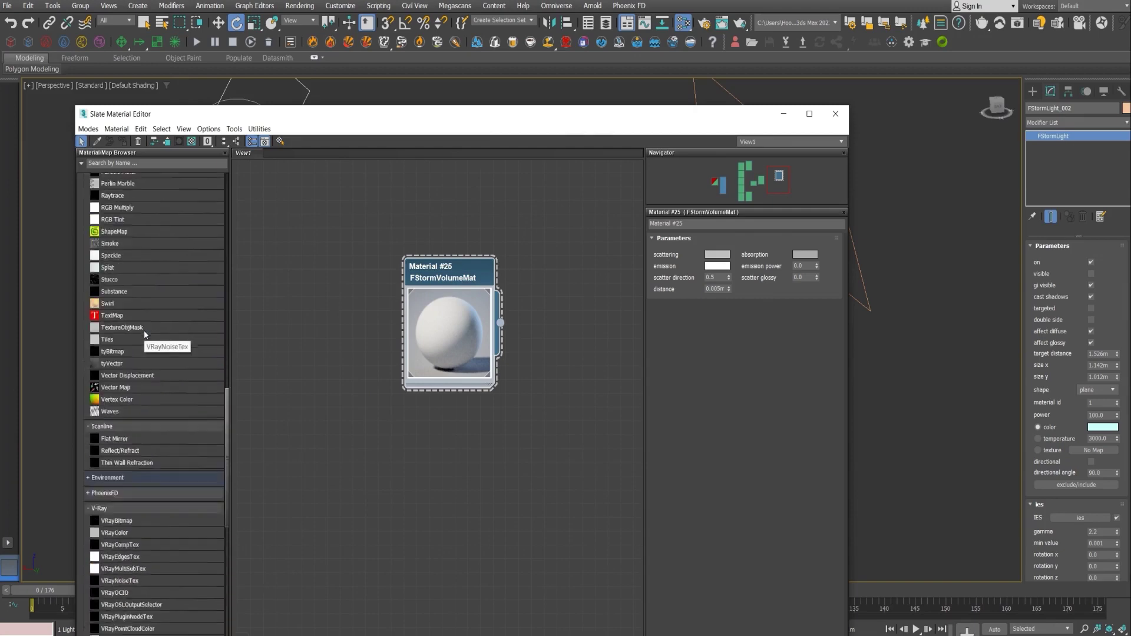
scroll(145, 334, "up", 11)
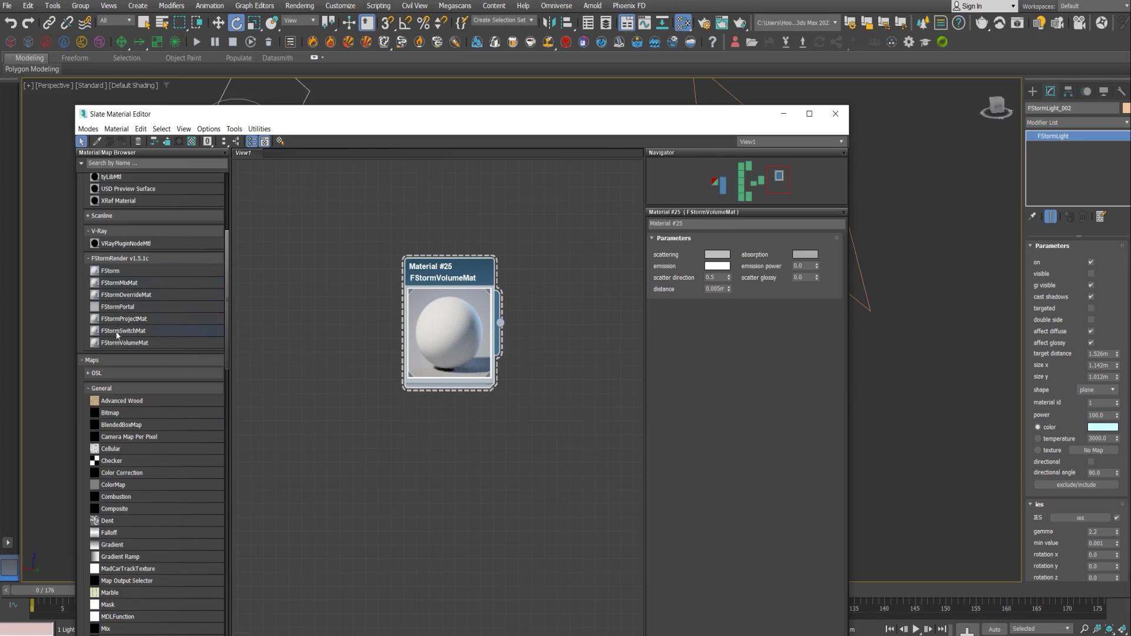
left_click_drag(118, 343, 362, 410)
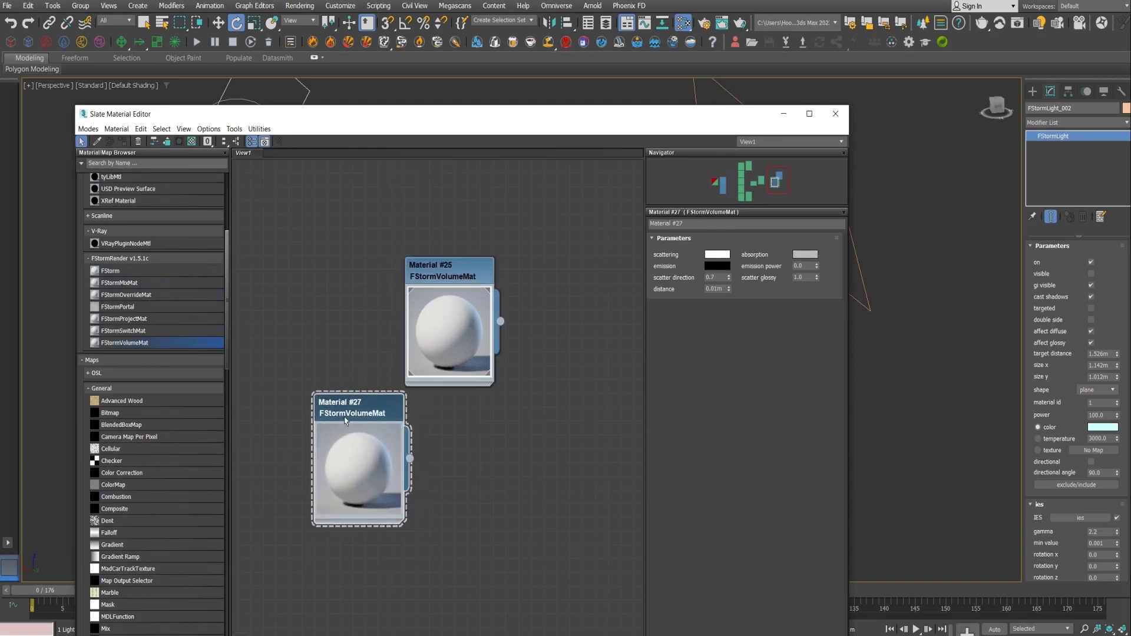
key("Delete")
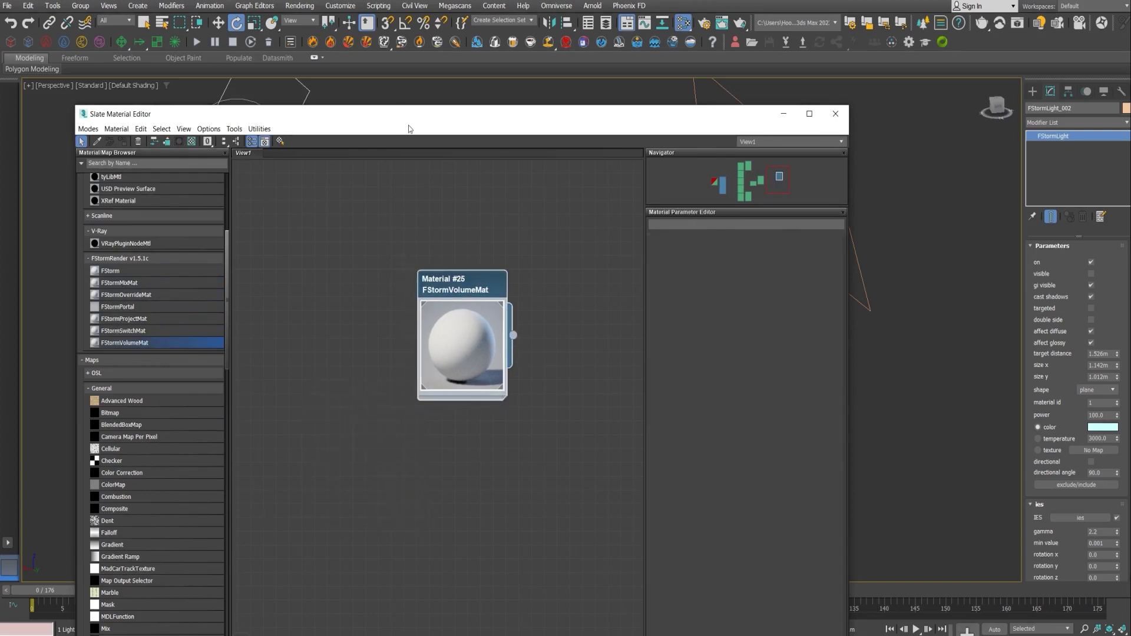
- Reposition the material editor window and show the parameters of the Material #25 FStormVolumeMat node
left_click_drag(454, 123, 828, 336)
left_click_drag(887, 551, 533, 259)
left_click_drag(686, 330, 353, 122)
double_click(489, 294)
scroll(483, 277, "up", 2)
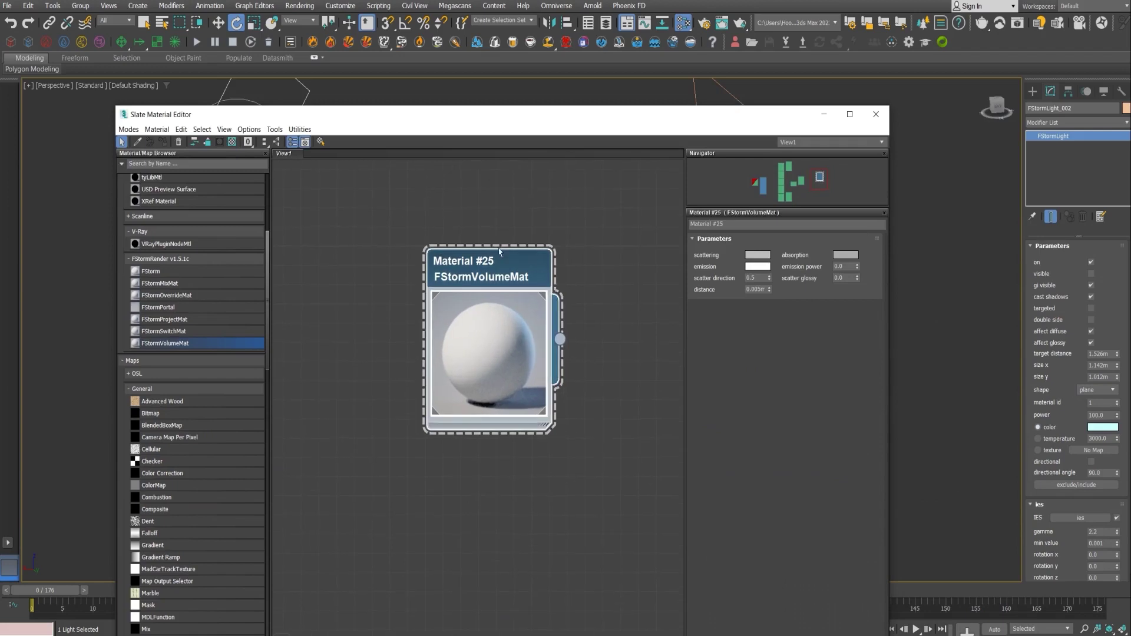
left_click_drag(485, 262, 478, 268)
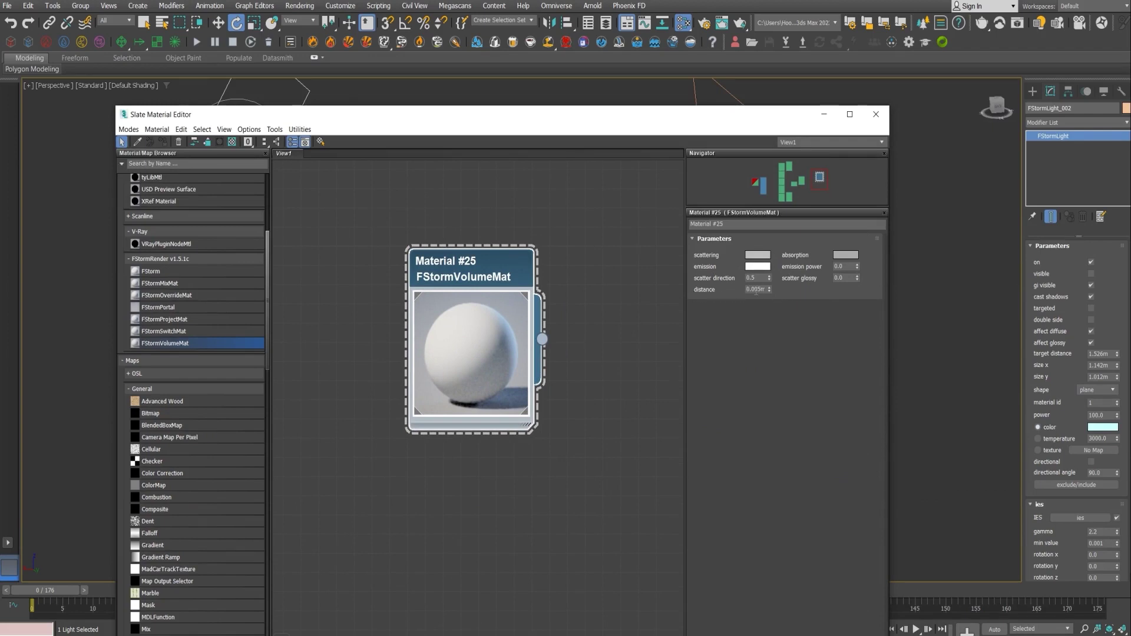
- Check the distance setting of Material #25 and minimize the material editor
left_click(742, 289)
left_click_drag(770, 291, 770, 278)
left_click_drag(488, 276, 490, 276)
left_click(824, 114)
left_click(523, 274)
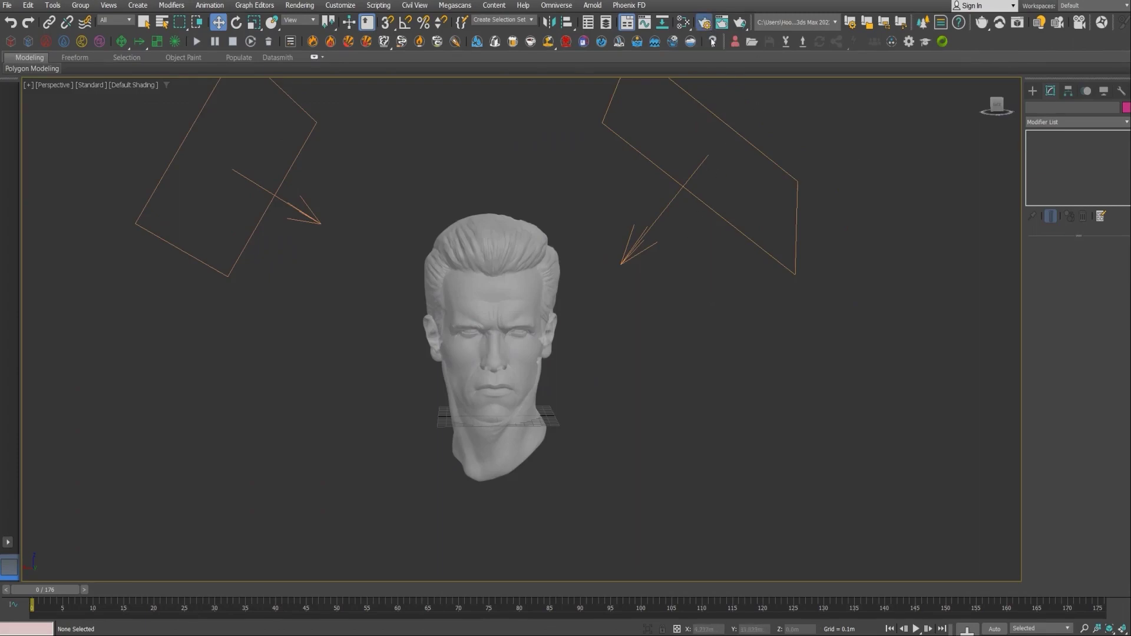
- Open the FStorm render settings, keep real time geometry update at enabled (slower rendering), and run RT mode
left_click(705, 23)
left_click(830, 263)
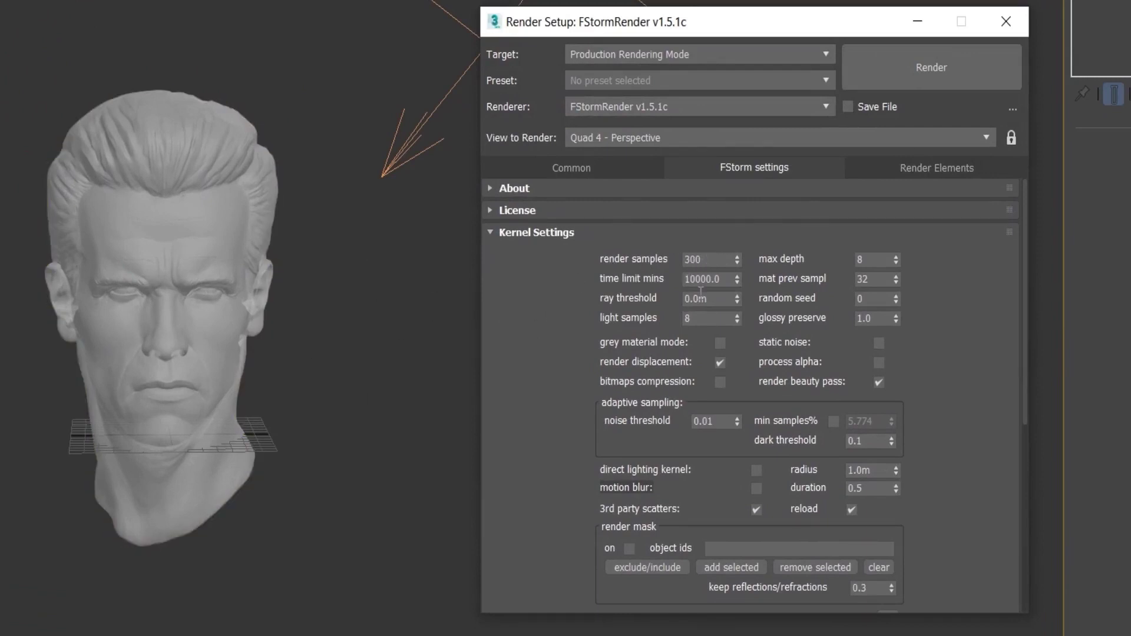
scroll(701, 290, "down", 6)
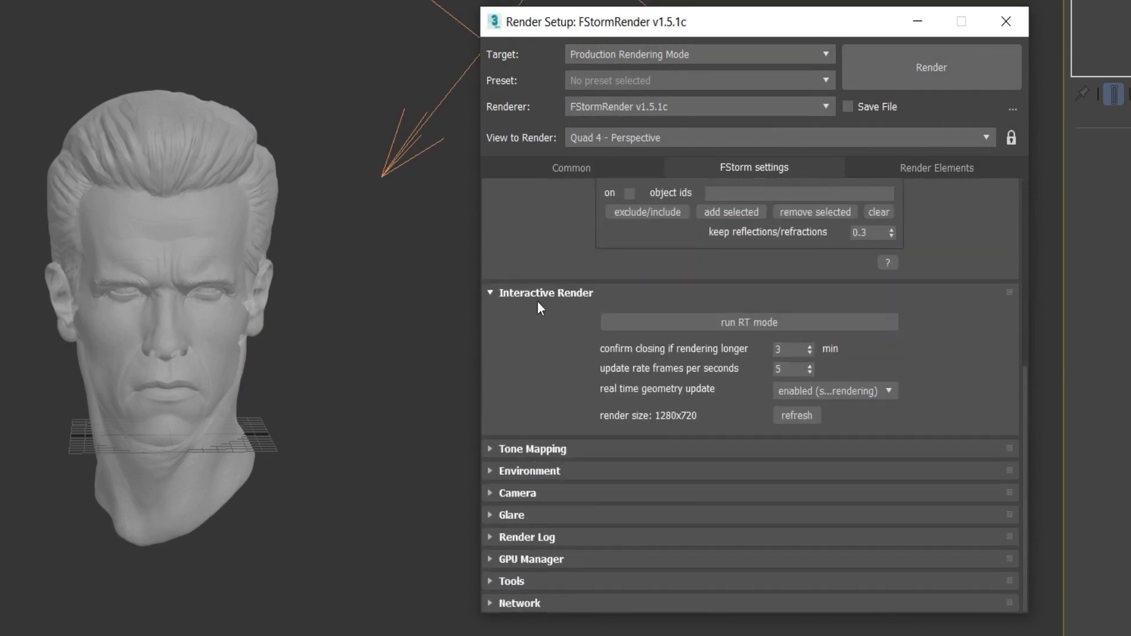
left_click(814, 391)
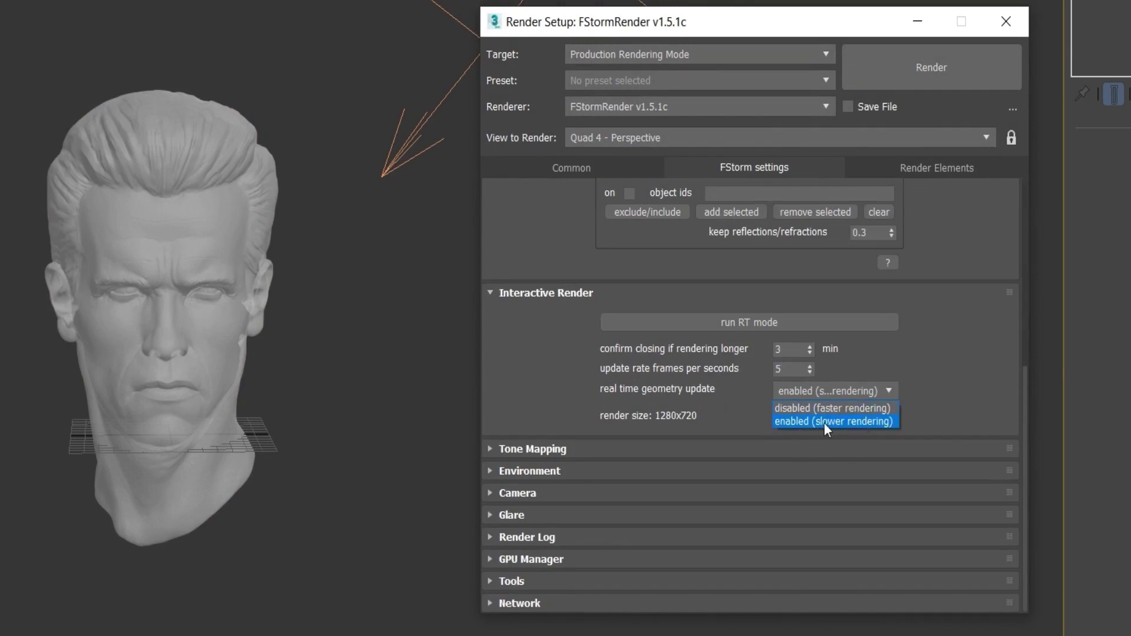
left_click(747, 340)
left_click(761, 323)
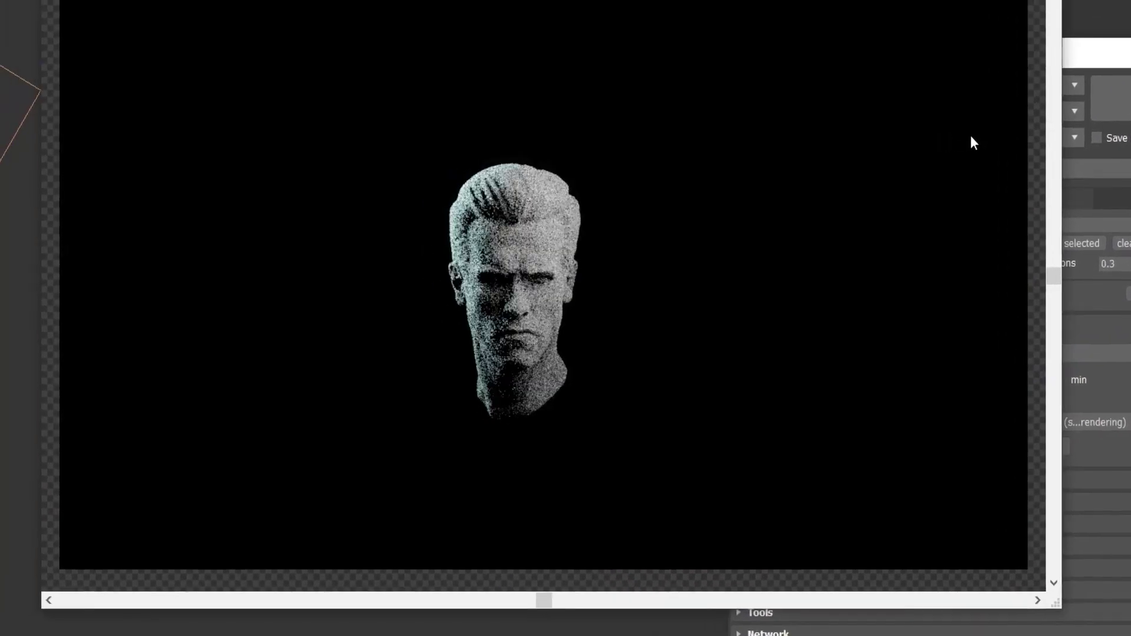
scroll(530, 354, "up", 2)
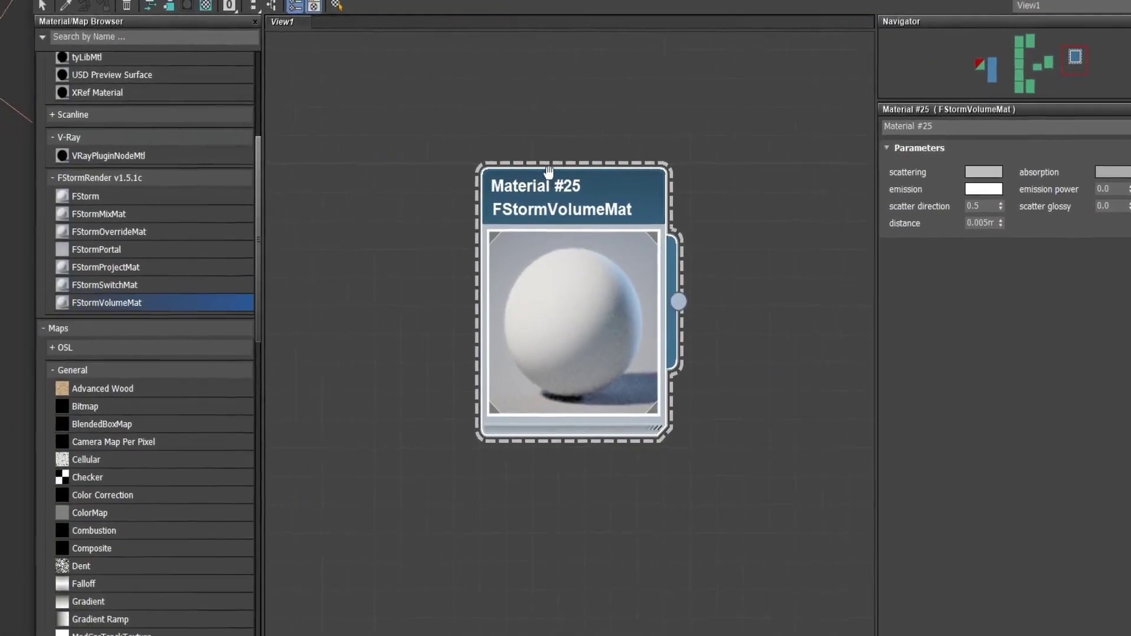
- Examine the existing FStormDistance, FStormMix and FStormNoise nodes and locate the FStormRender maps in the material browser
scroll(466, 177, "down", 4)
middle_click_drag(228, 280, 538, 260)
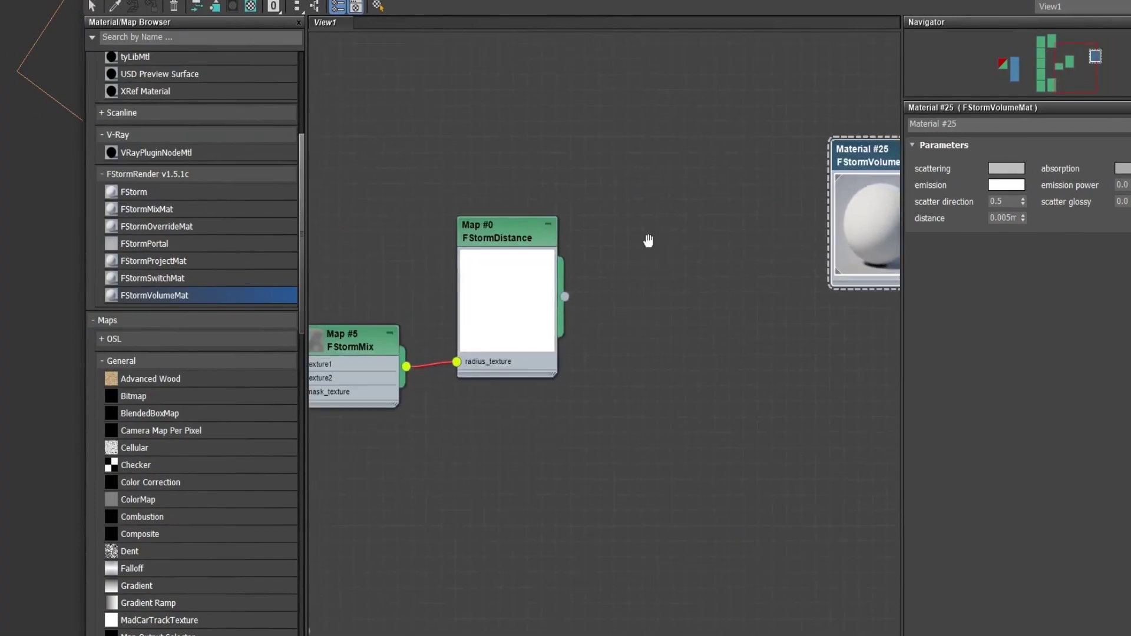
middle_click_drag(648, 241, 787, 212)
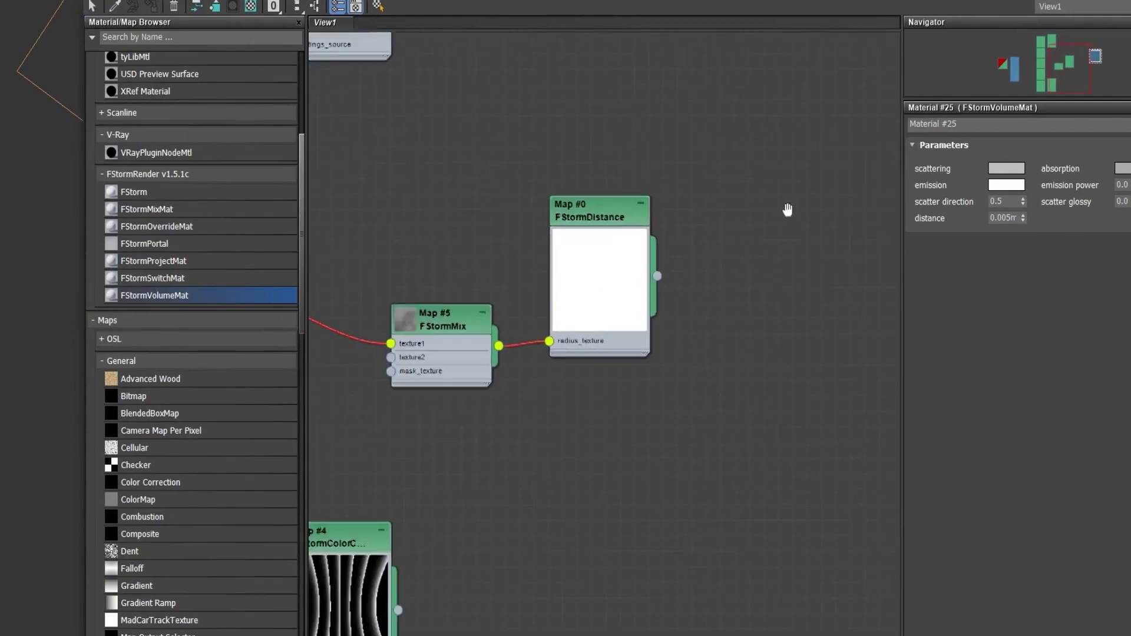
middle_click_drag(503, 268, 739, 260)
middle_click_drag(462, 276, 513, 305)
scroll(513, 306, "up", 1)
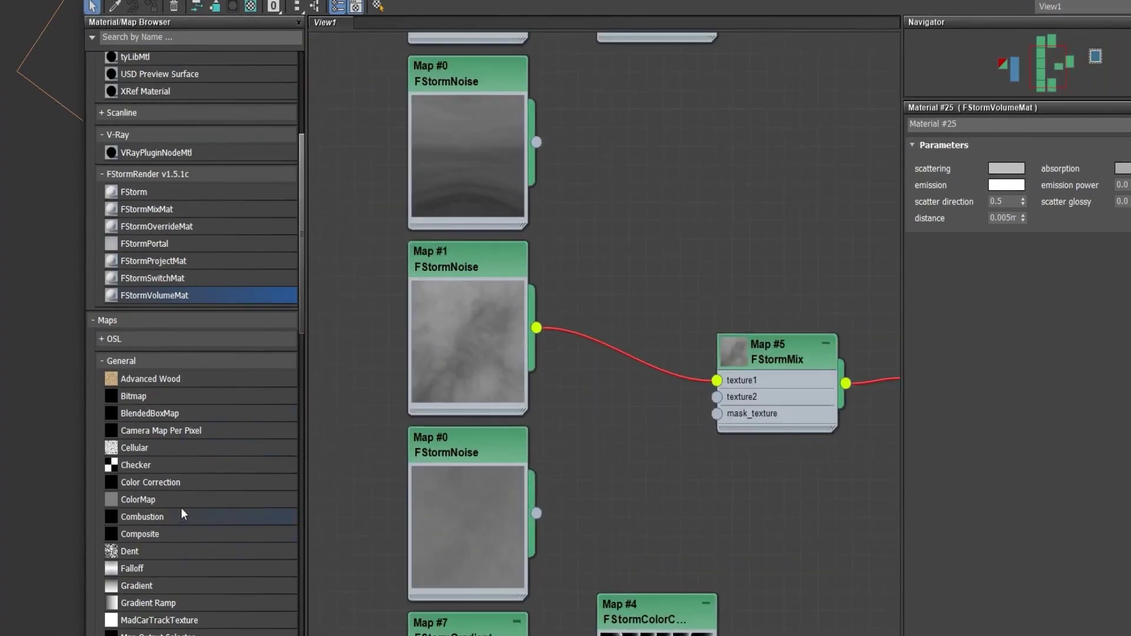
scroll(186, 448, "down", 20)
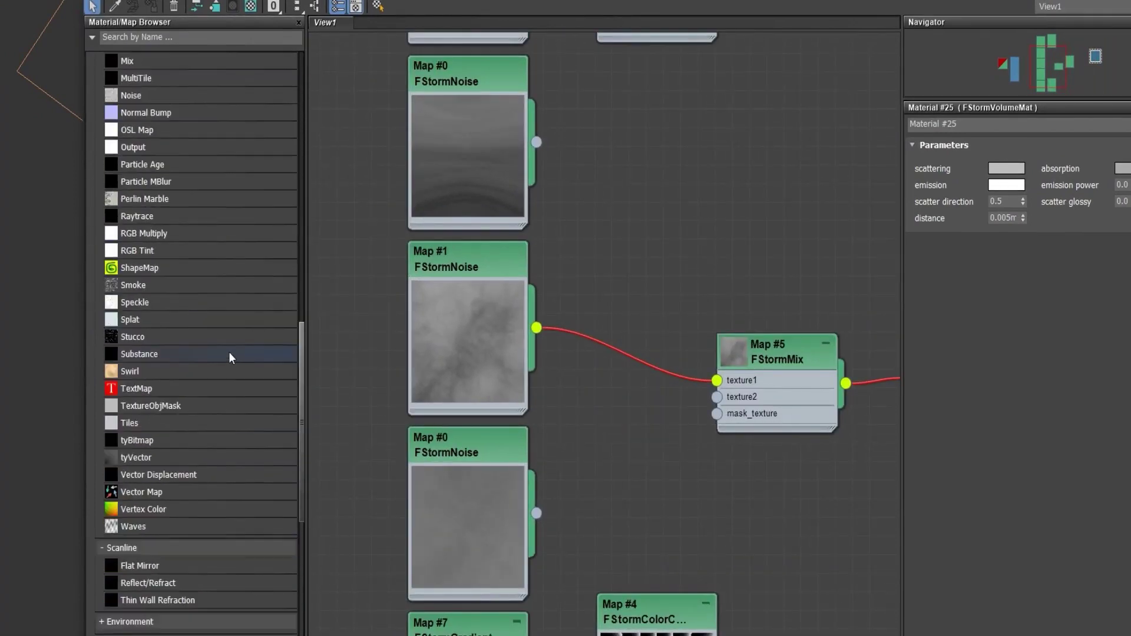
scroll(201, 377, "down", 5)
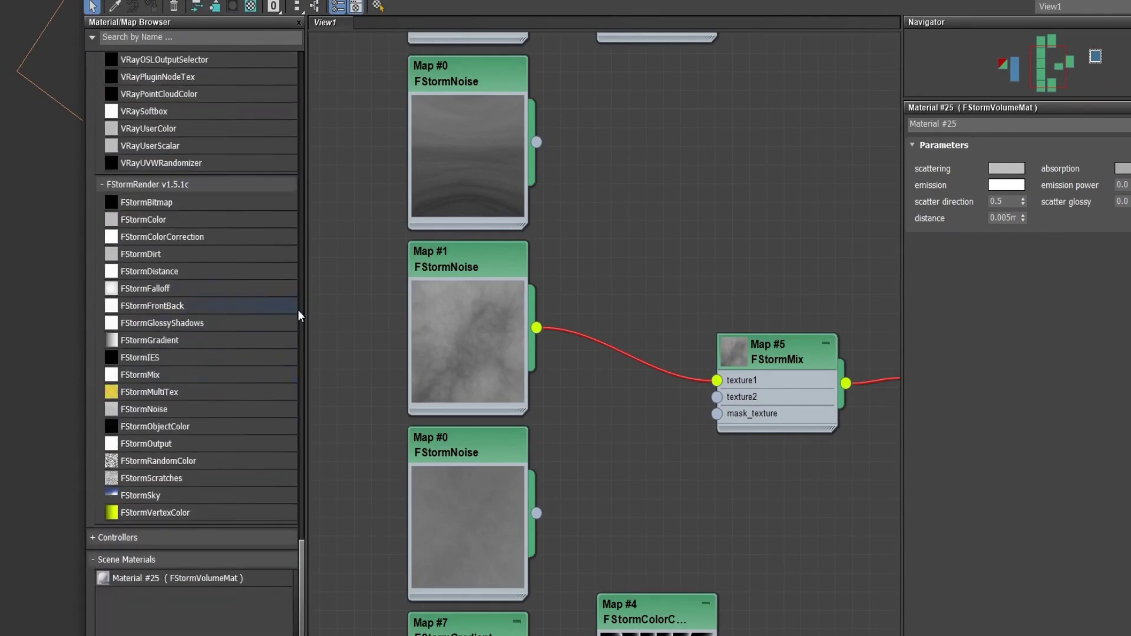
- Create an FStormNoise map in the material editor and assign it to the density slot of the FStormVolume modifier
middle_click_drag(433, 309, 612, 297)
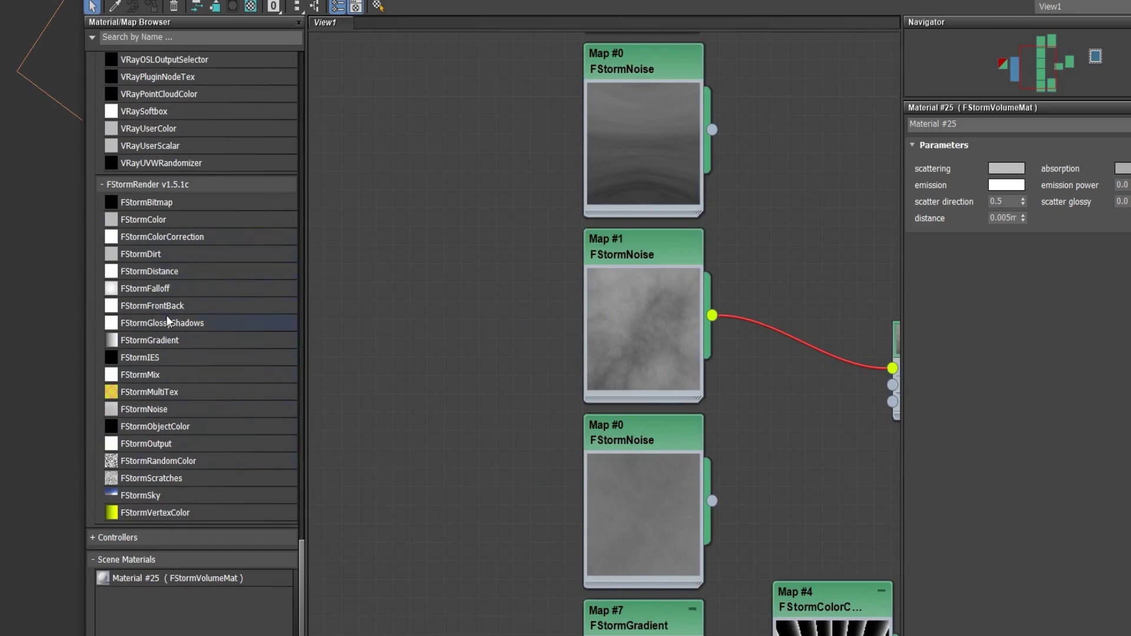
left_click_drag(162, 411, 369, 312)
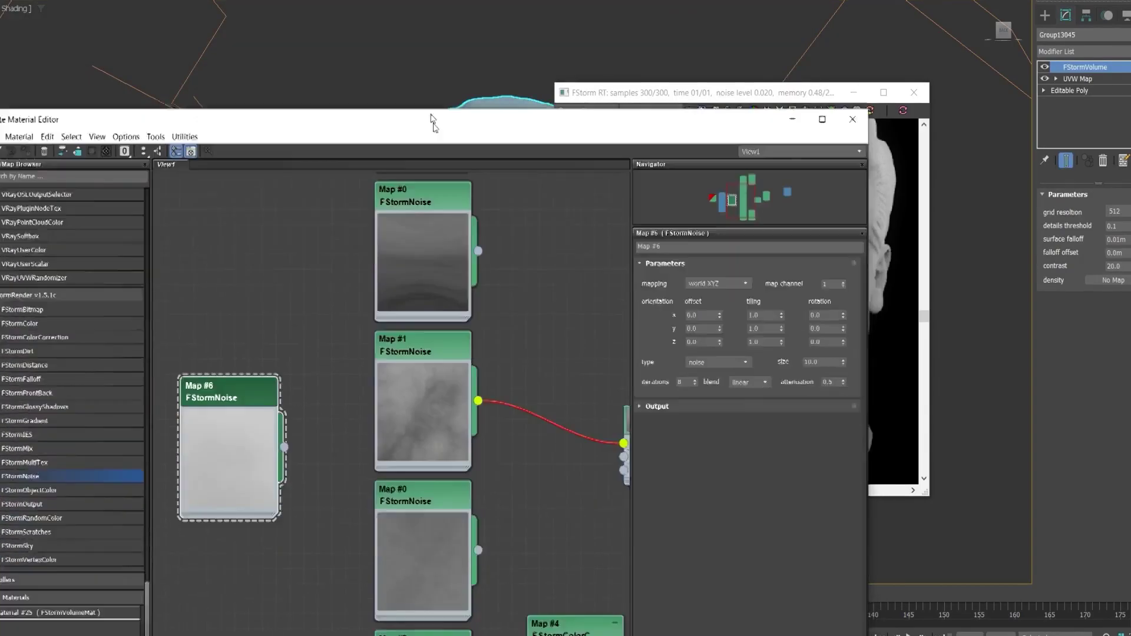
left_click_drag(433, 121, 422, 3)
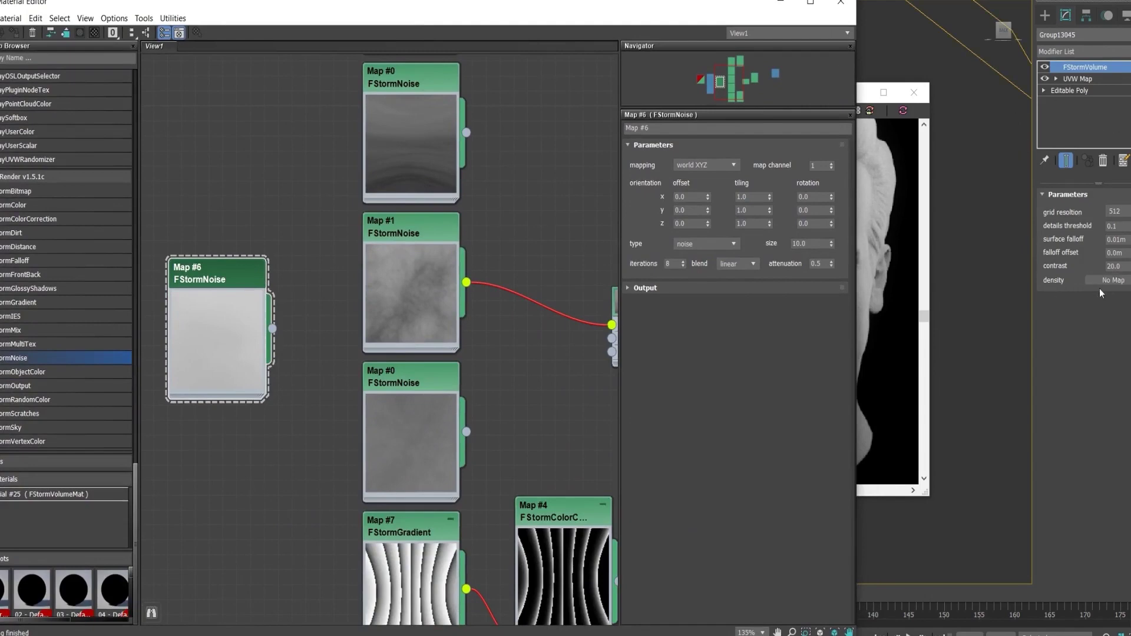
left_click_drag(272, 328, 1109, 281)
left_click(471, 324)
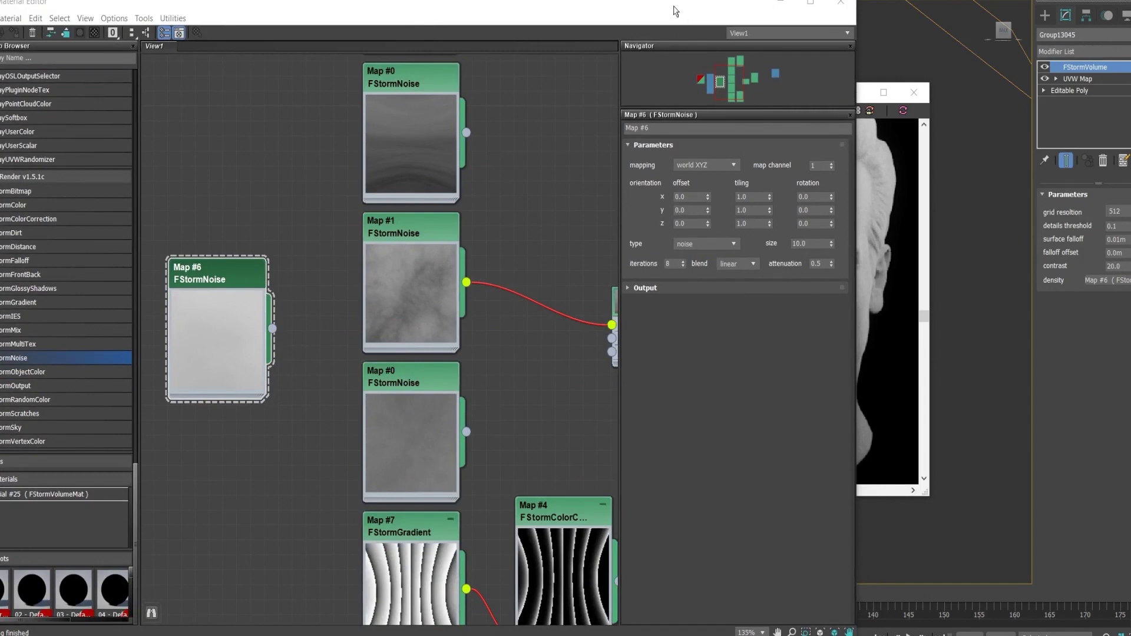
- Arrange the material editor and the render window so both are visible, and reposition the Map #6 FStormNoise node
left_click_drag(677, 3, 578, 199)
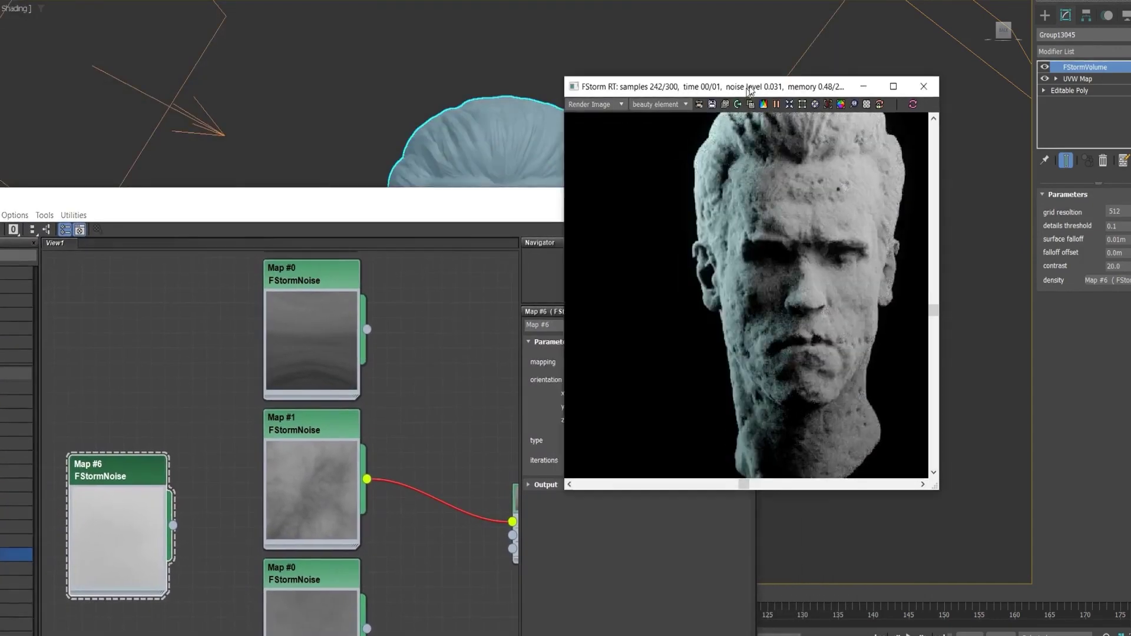
left_click_drag(749, 89, 801, 27)
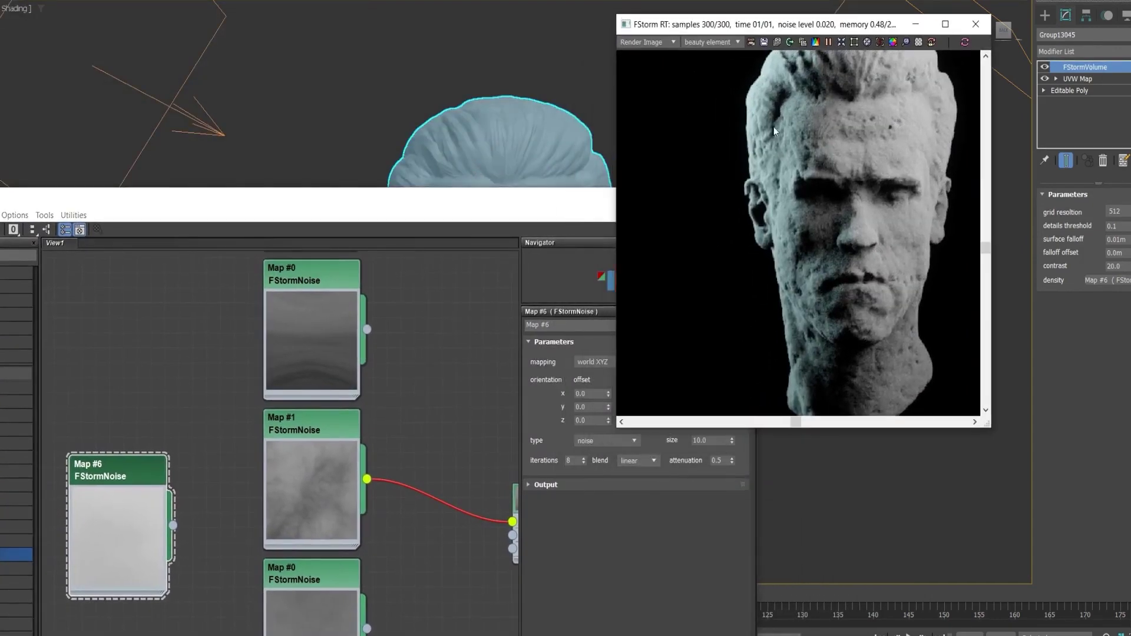
left_click_drag(570, 199, 553, 216)
left_click_drag(116, 487, 143, 427)
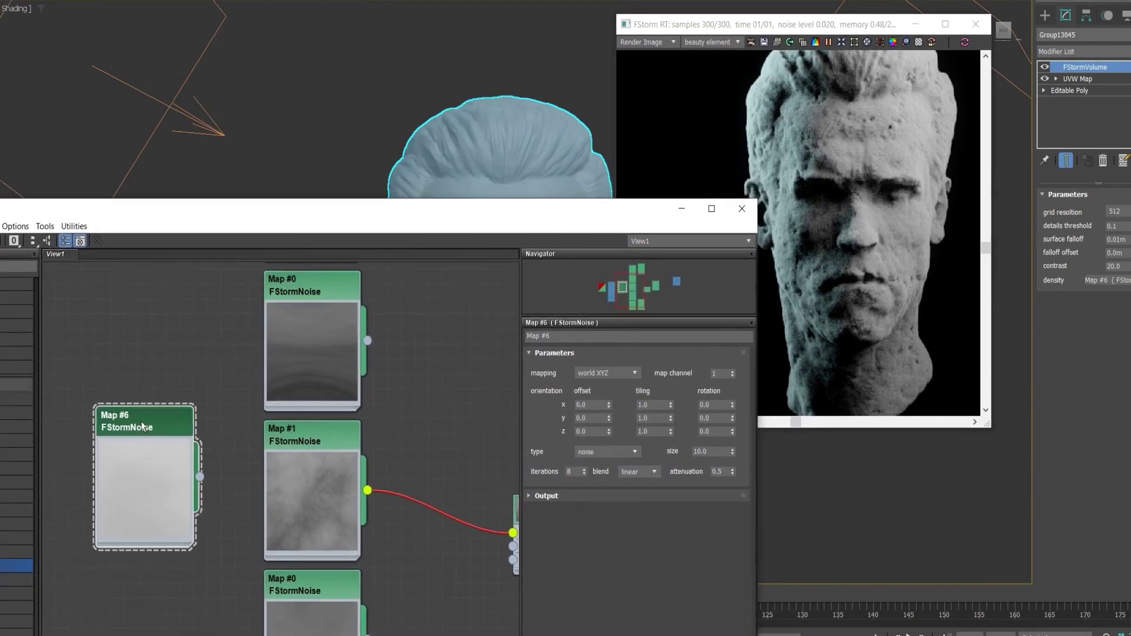
- Change the Map #6 FStormNoise type to turbulence, trying a size of 2.0 and then setting it to 20.0
double_click(714, 452)
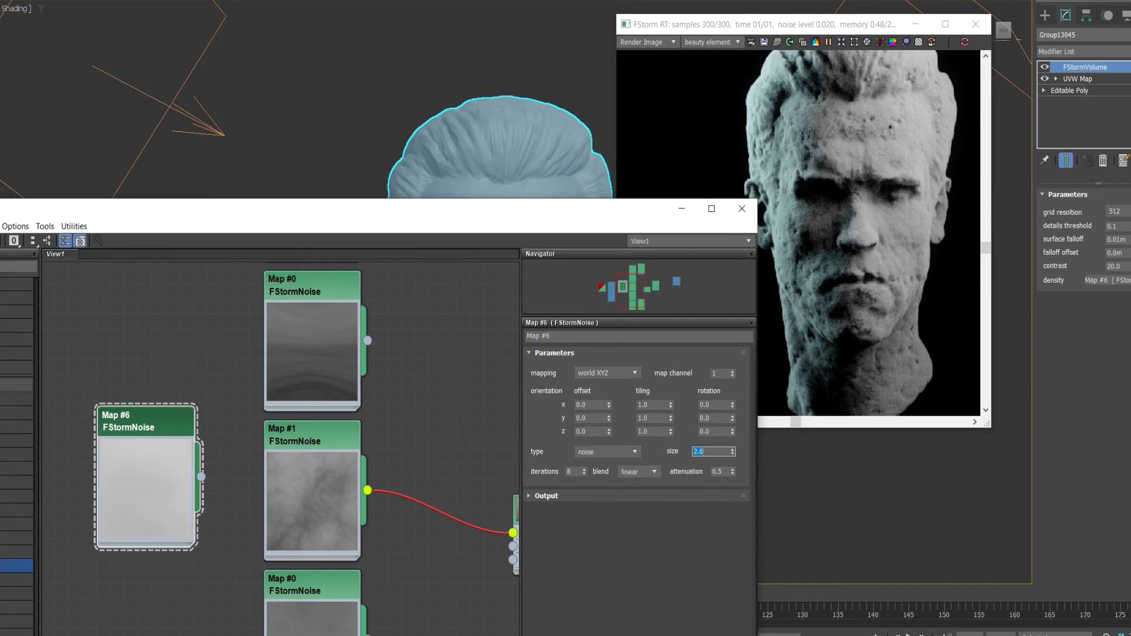
left_click(610, 451)
left_click(610, 472)
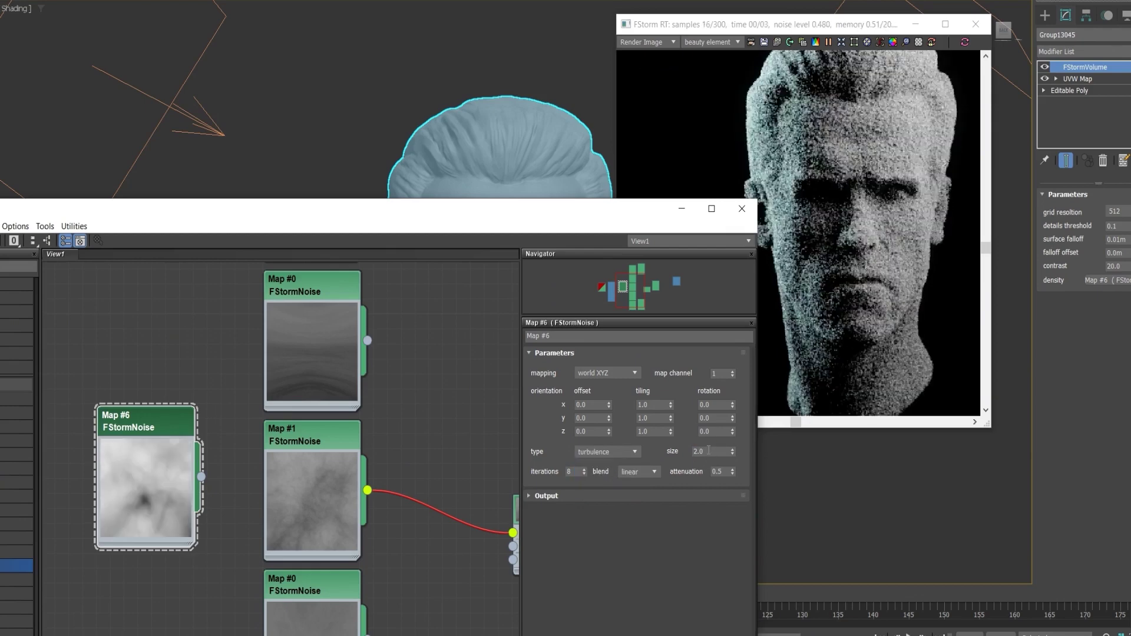
double_click(709, 450)
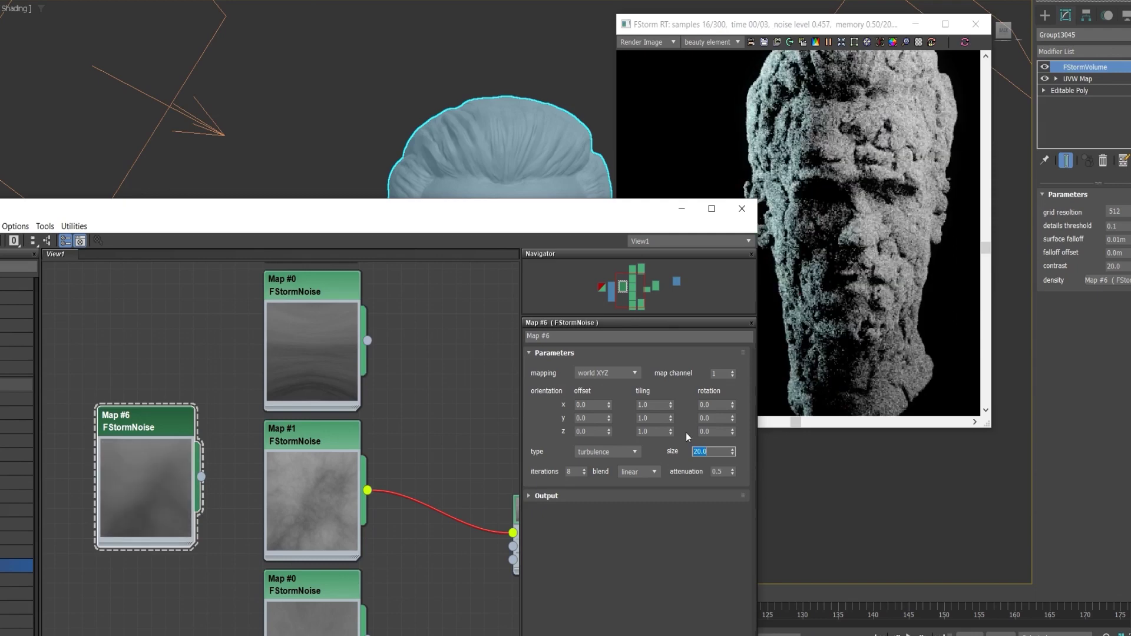
- Examine the FStormNoise, FStormMix and FStormDistance node chain and the reference render of the eroded head
left_click_drag(772, 25, 728, 14)
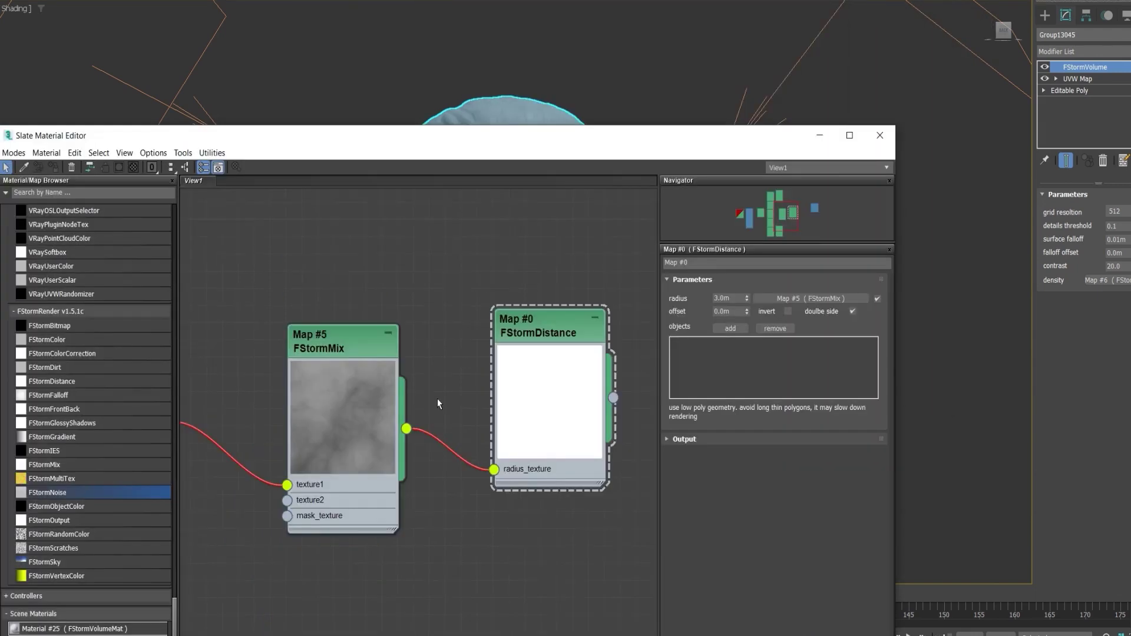
scroll(447, 308, "down", 2)
middle_click_drag(287, 310, 359, 344)
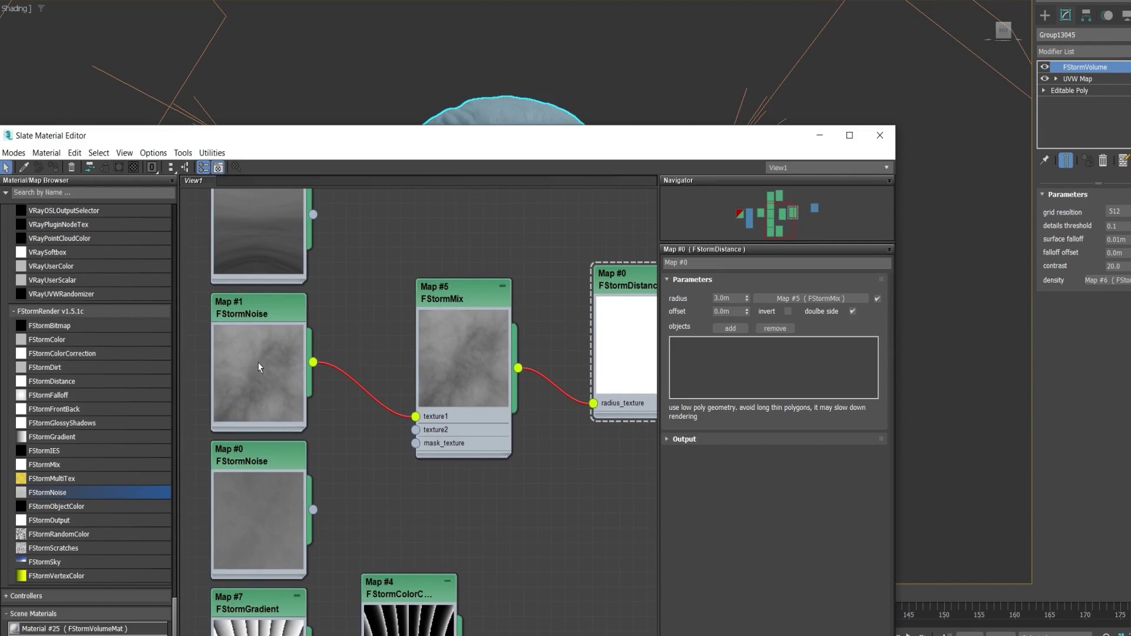
middle_click_drag(563, 342, 530, 363)
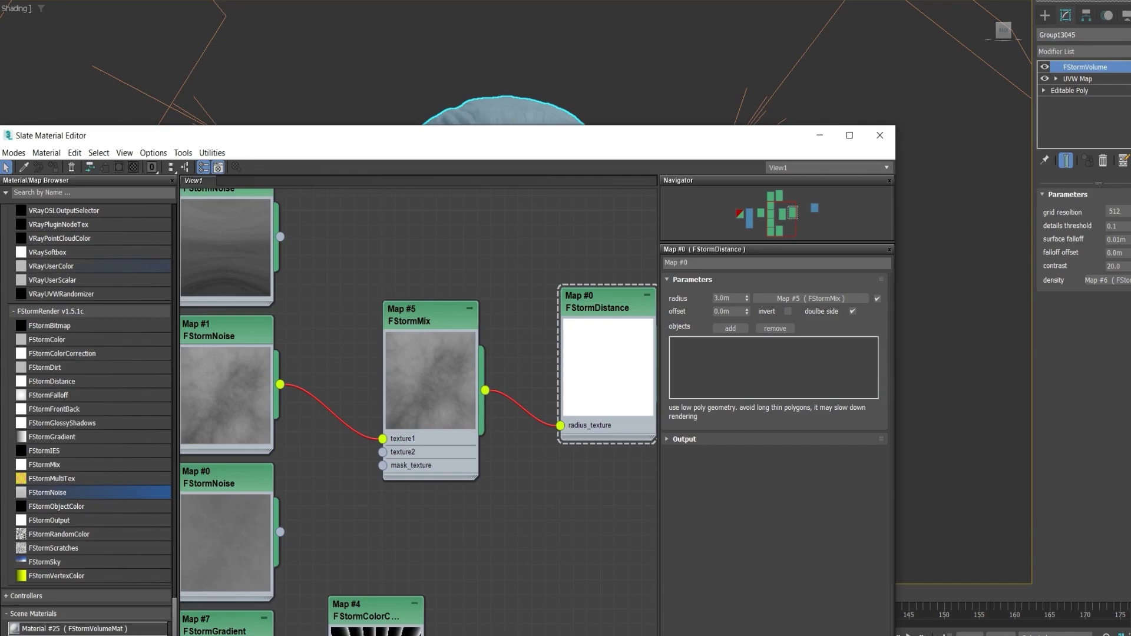
left_click_drag(0, 10, 702, 0)
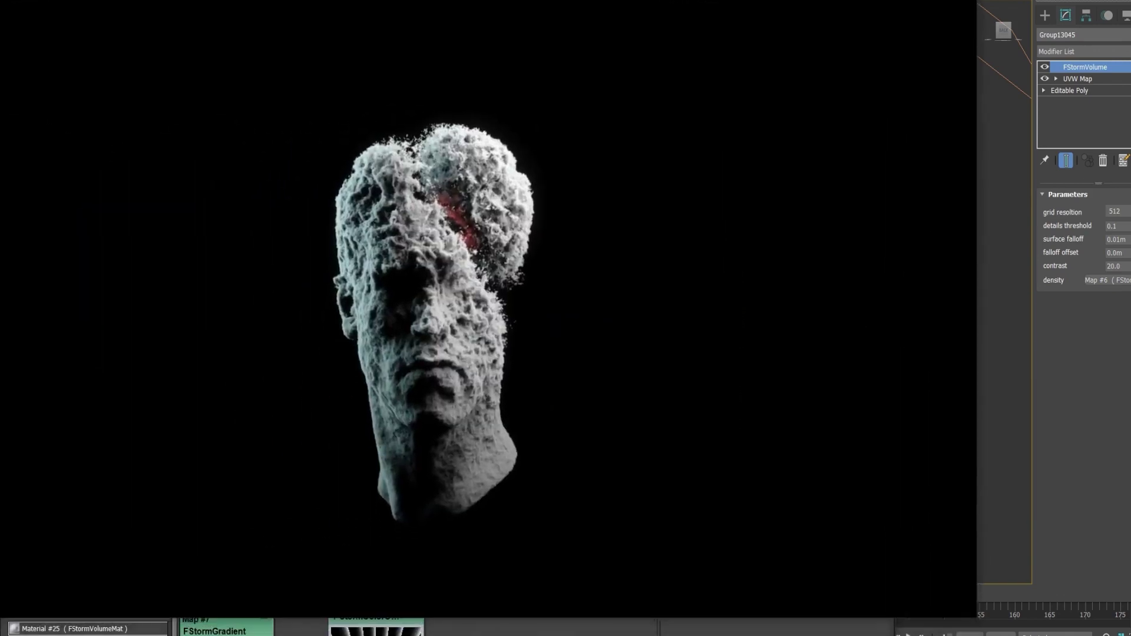
left_click_drag(816, 1, 0, 17)
middle_click_drag(484, 276, 382, 269)
scroll(407, 275, "down", 1)
scroll(442, 288, "up", 5)
mouse_move(535, 297)
left_mouse_down()
mouse_move(541, 307)
mouse_move(535, 298)
left_mouse_up()
scroll(410, 328, "down", 3)
middle_click_drag(354, 246, 487, 250)
- Create a sphere with a radius of about 2.27 m beside the head, clearing the material editor away from the model
left_click_drag(443, 125, 446, 459)
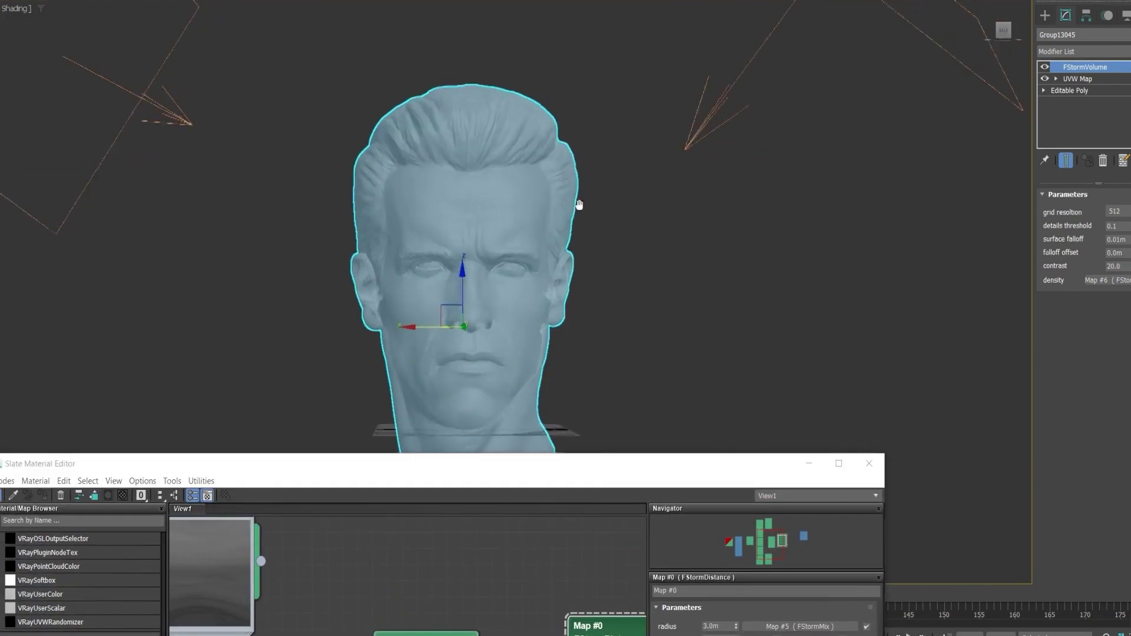
middle_click_drag(579, 204, 618, 195, "alt")
left_click(1044, 15)
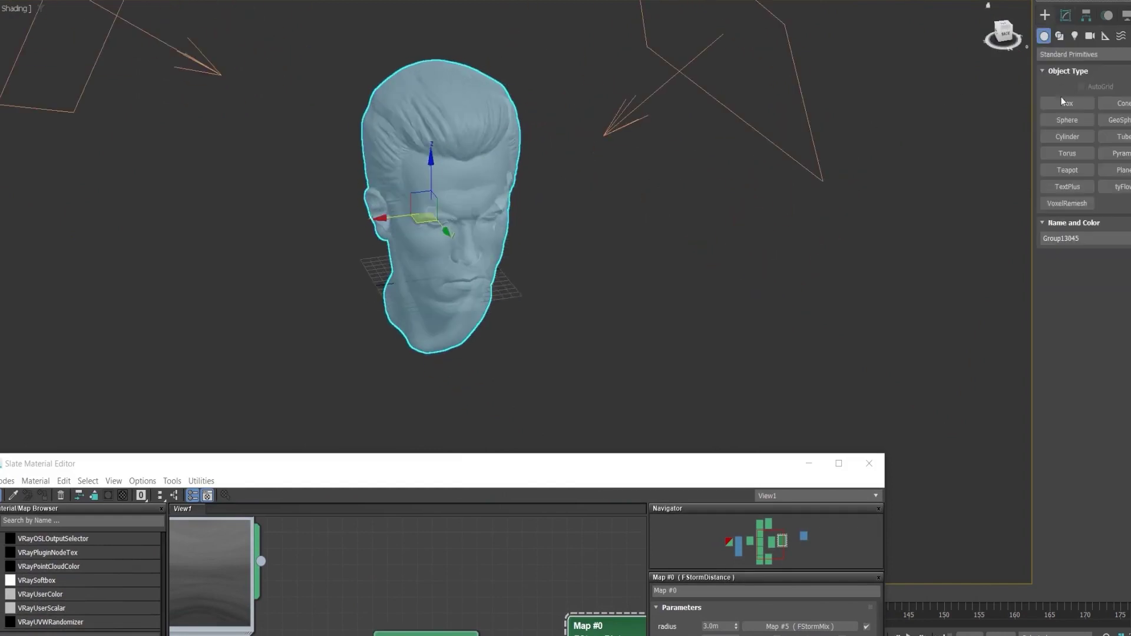
left_click(1066, 119)
left_click_drag(742, 307, 775, 217)
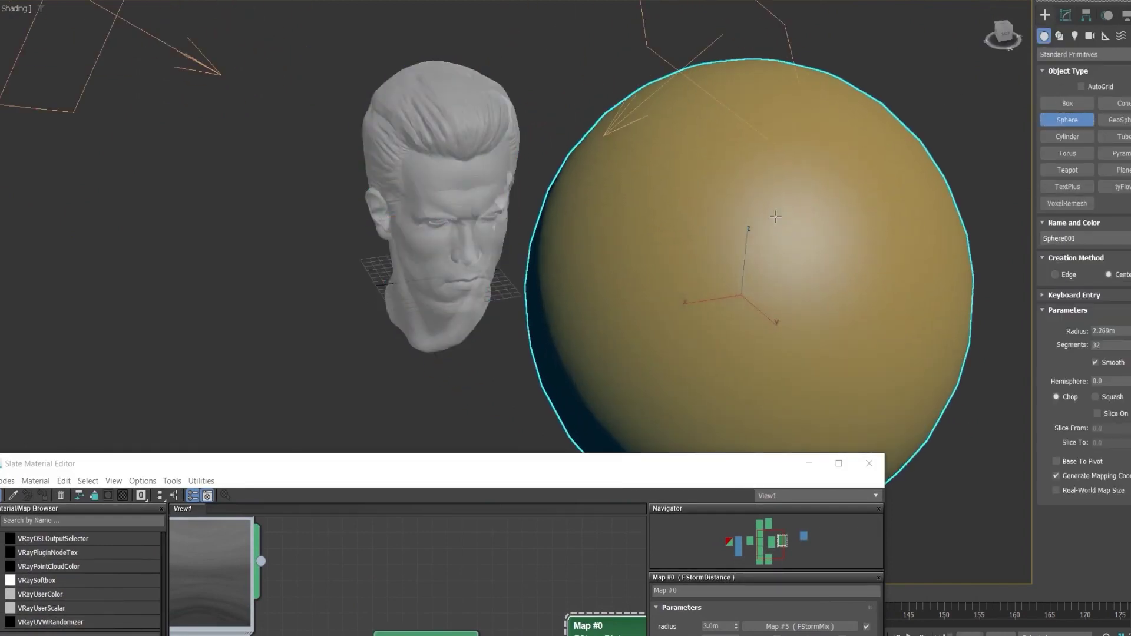
- Move the sphere up and sideways so that it overlaps one side of the head
key("w")
middle_click_drag(698, 219, 690, 280, "alt")
middle_click_drag(689, 280, 631, 277)
scroll(638, 282, "down", 3)
left_click_drag(661, 316, 629, 249)
middle_click_drag(629, 248, 599, 215, "alt")
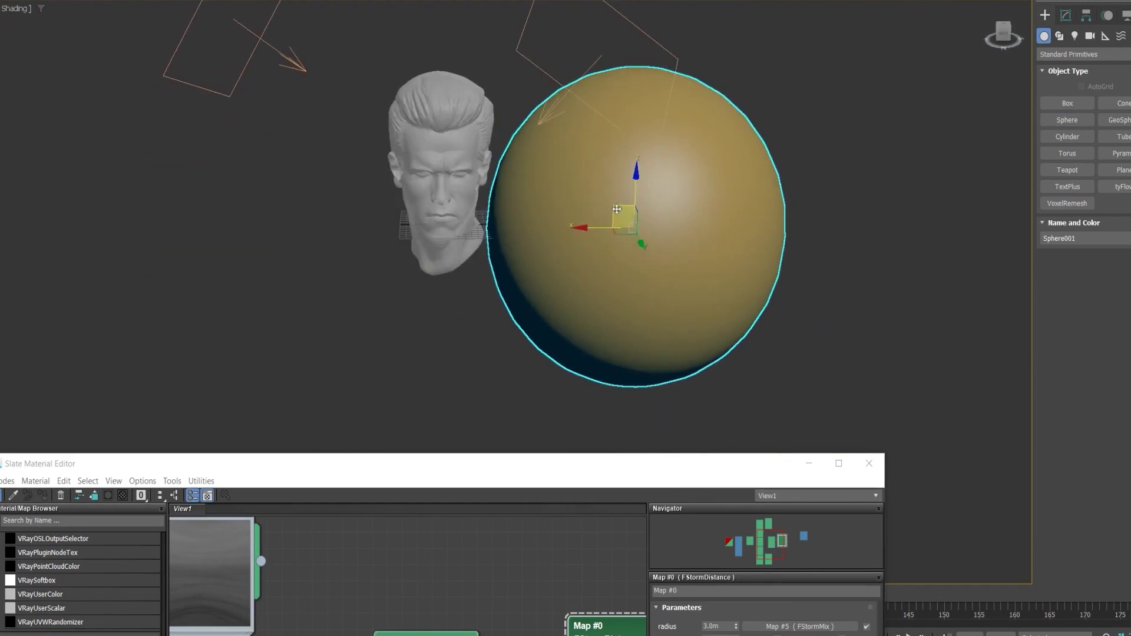
left_click_drag(624, 216, 625, 167)
middle_click_drag(554, 212, 525, 257)
middle_click_drag(525, 257, 514, 271)
scroll(530, 258, "up", 3)
left_click_drag(581, 241, 504, 196)
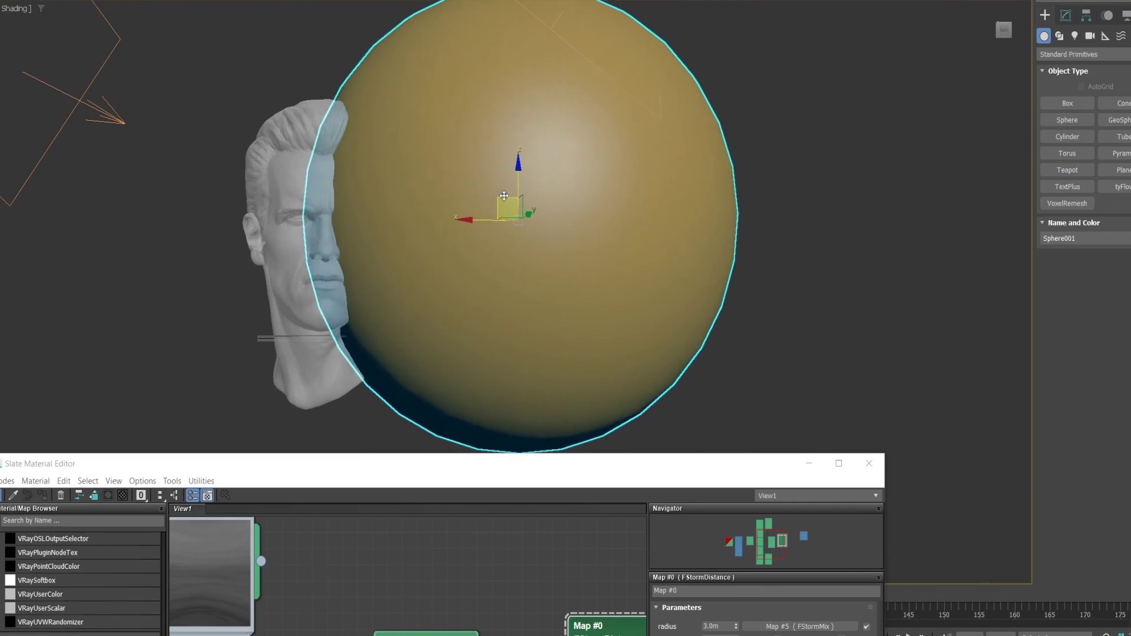
- Make the sphere see-through and check how it intersects the head from different angles
key("alt+x")
middle_click_drag(388, 232, 375, 209, "alt")
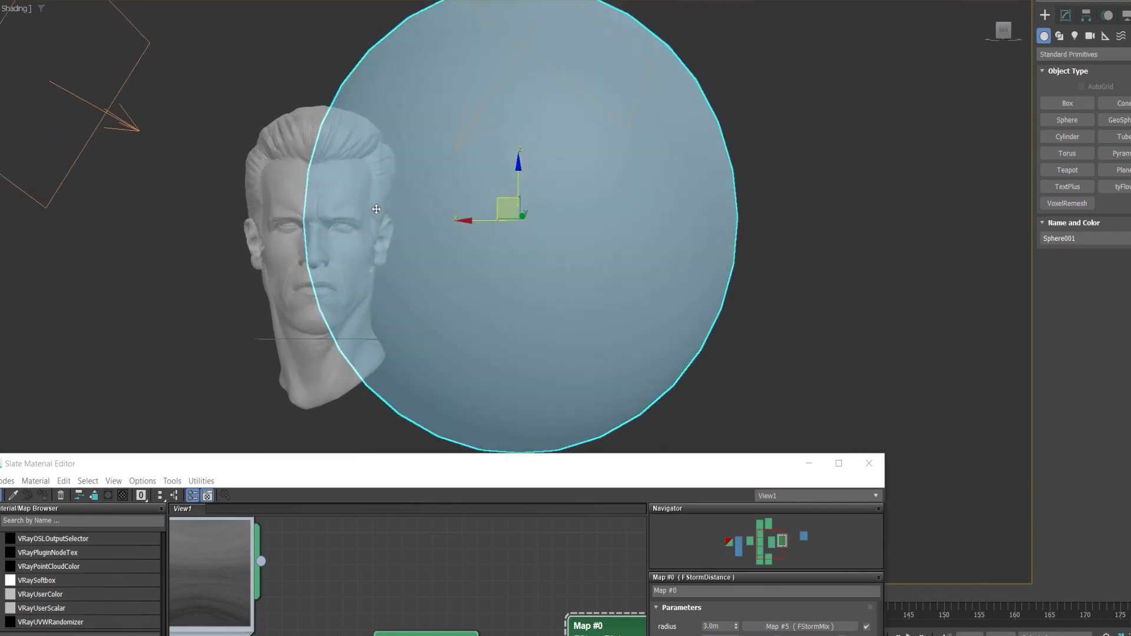
middle_click_drag(475, 231, 490, 297, "alt")
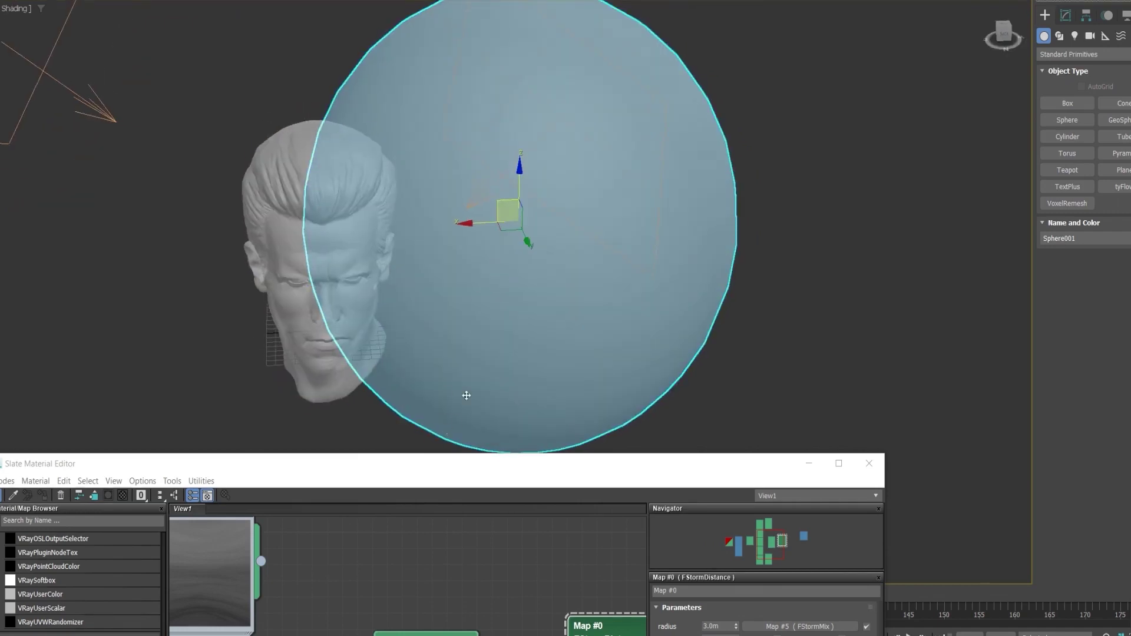
left_click_drag(474, 457, 465, 400)
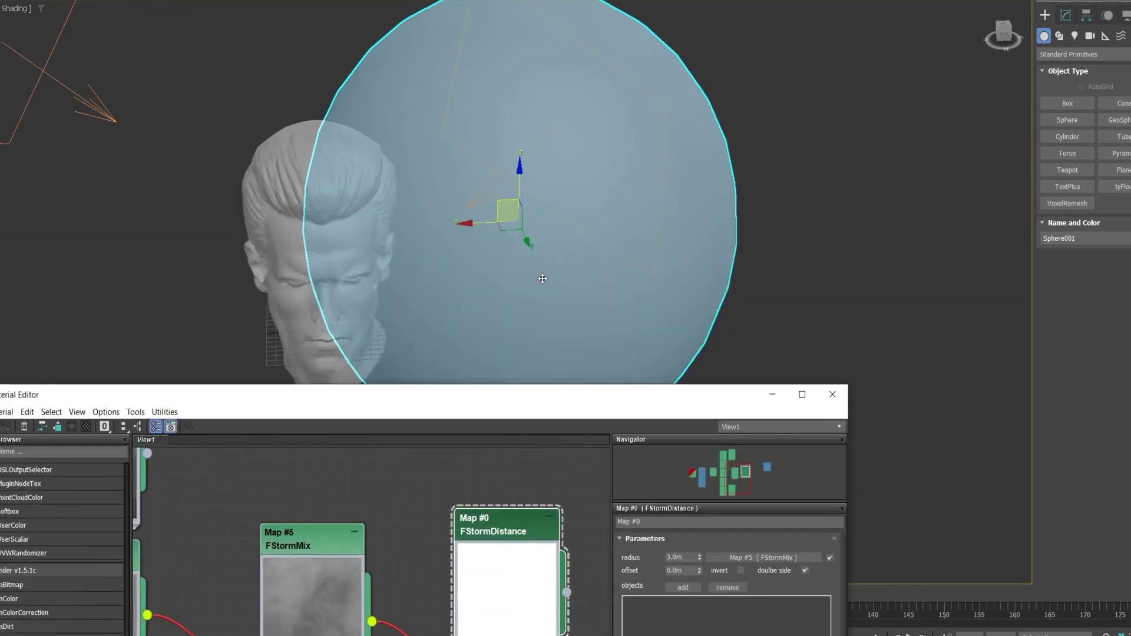
- Set the sphere's object properties to non-renderable and display as box
right_click(482, 239)
left_click(519, 339)
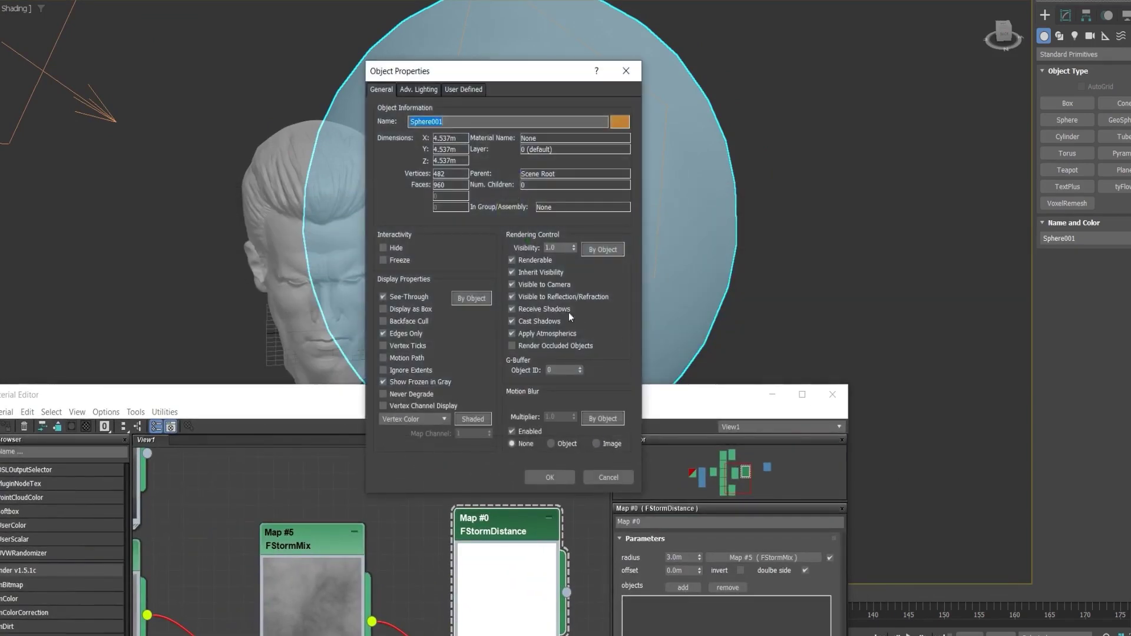
left_click(533, 261)
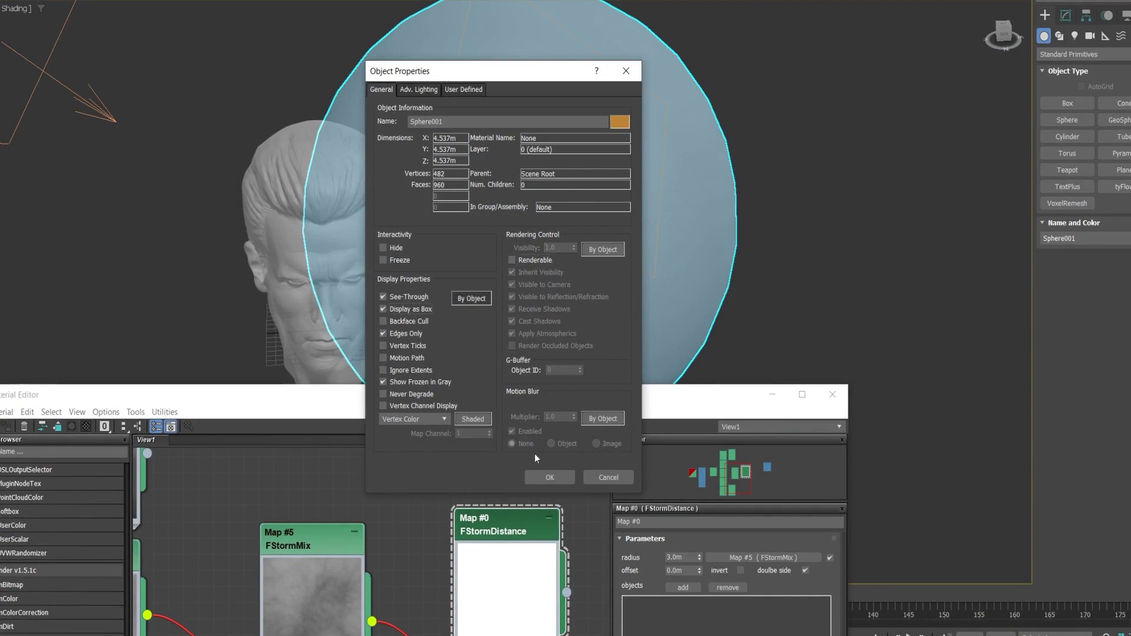
left_click(543, 475)
- Add Sphere001 to the objects list of the Map #0 FStormDistance node
middle_click_drag(476, 304, 458, 230)
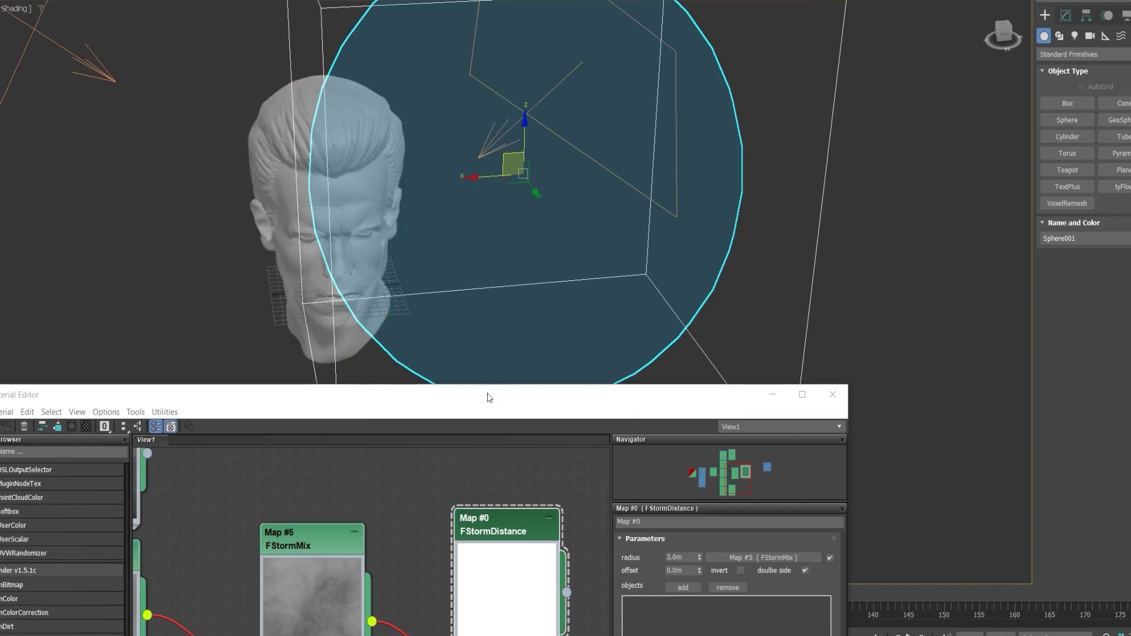
left_click_drag(487, 398, 455, 125)
middle_click_drag(404, 280, 439, 305)
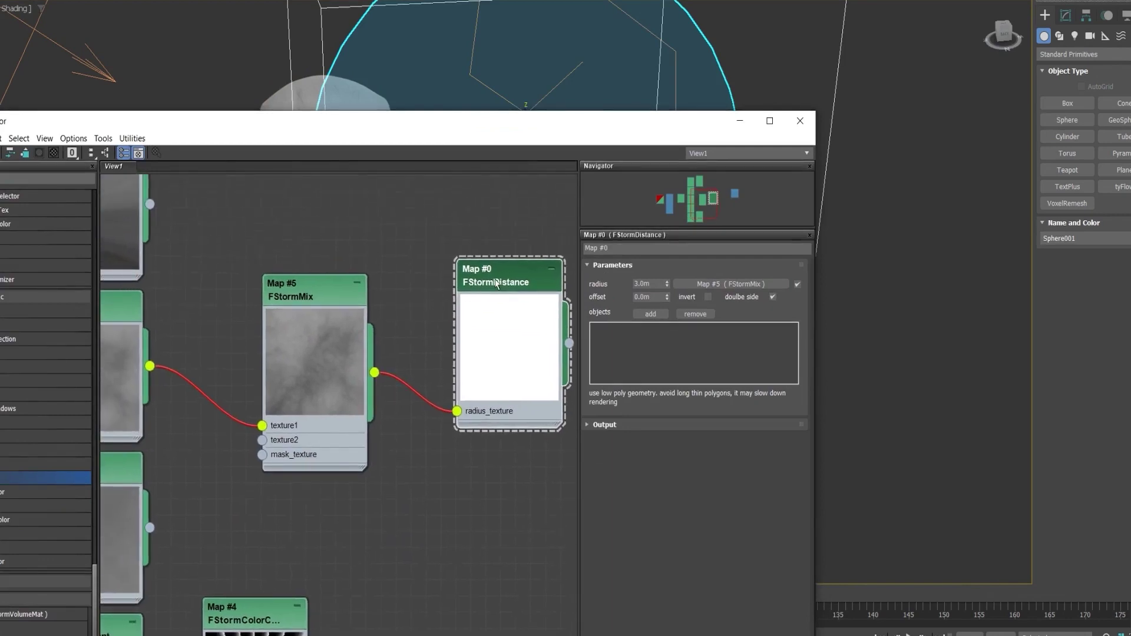
left_click(651, 314)
left_click(695, 76)
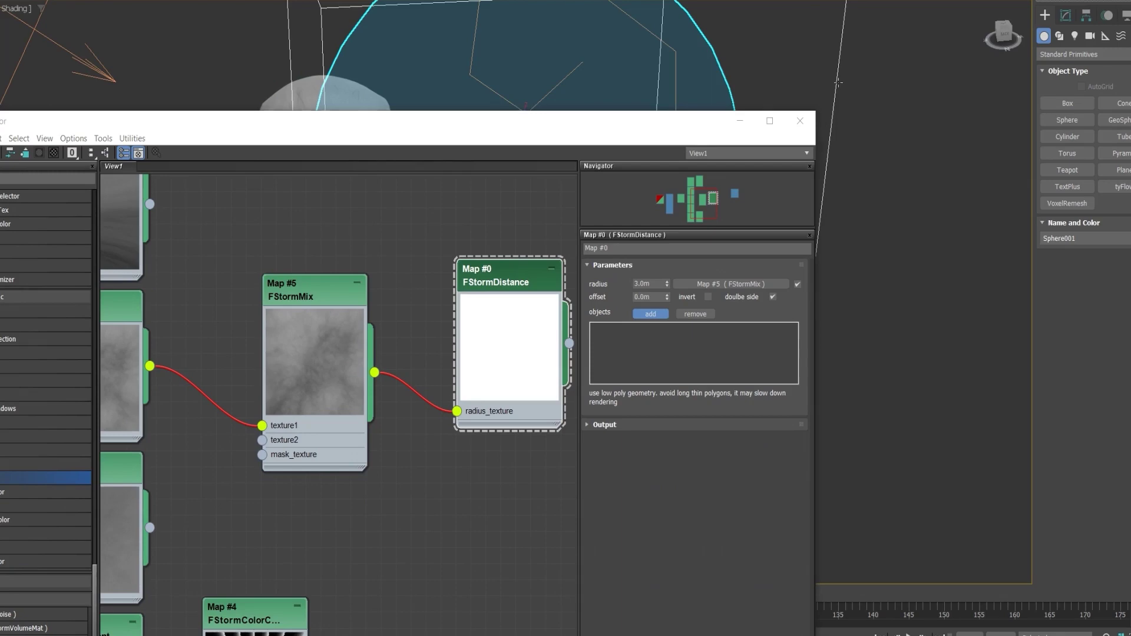
left_click_drag(432, 143, 533, 235)
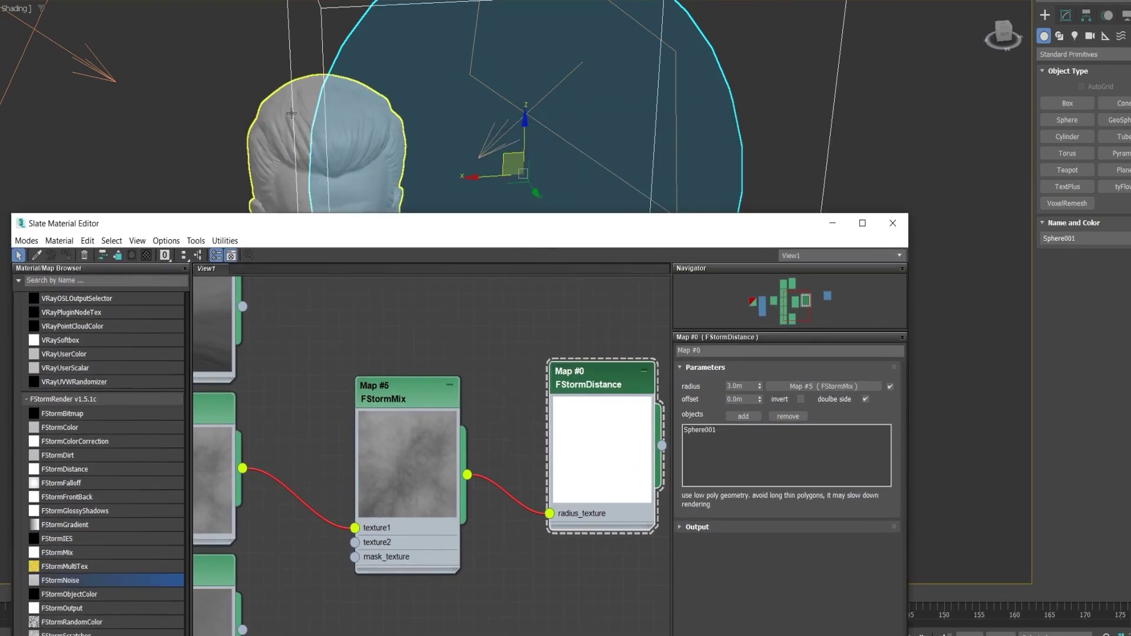
- Select the head and assign the Map #0 FStormDistance map to the density slot of its FStormVolume modifier
left_click(269, 116)
left_click(1065, 17)
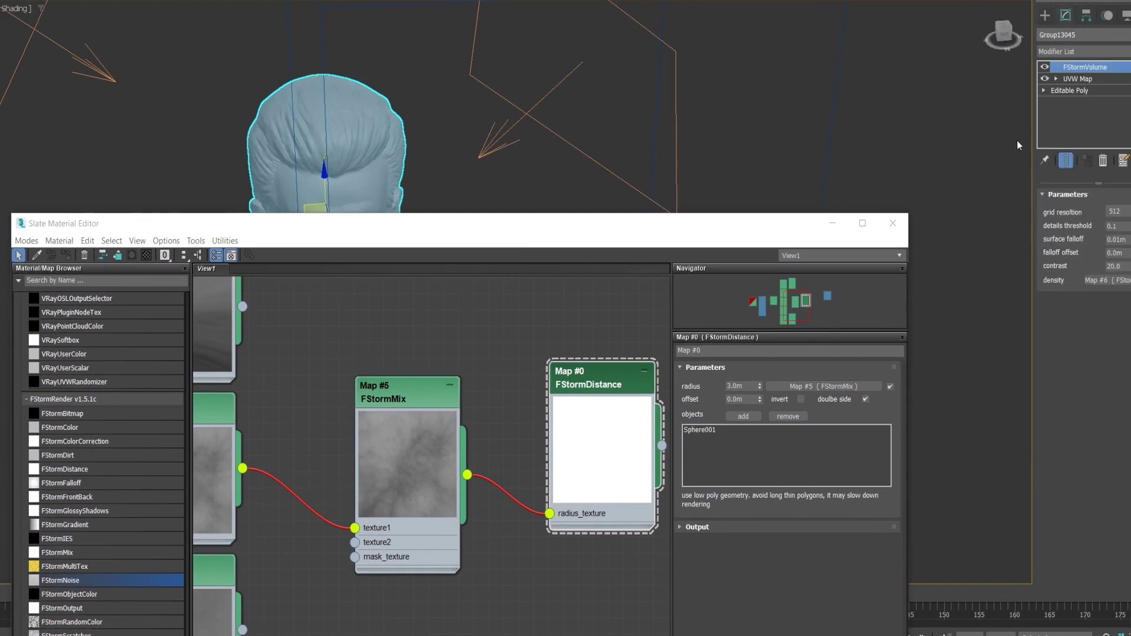
middle_click_drag(549, 396, 473, 408)
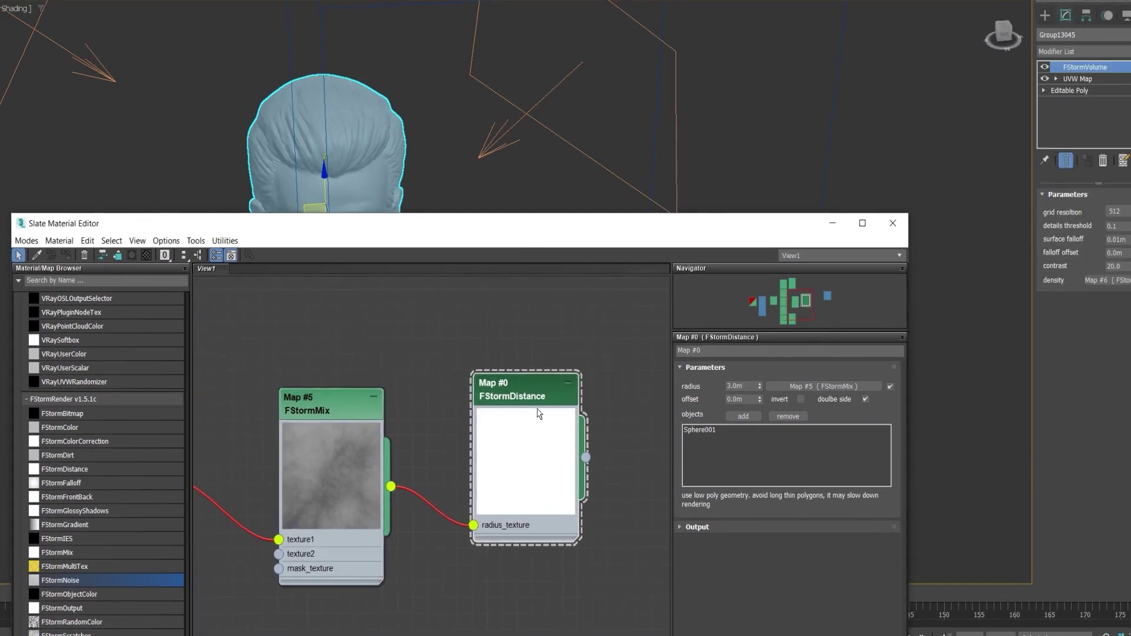
left_click_drag(587, 458, 1091, 281)
left_click(471, 324)
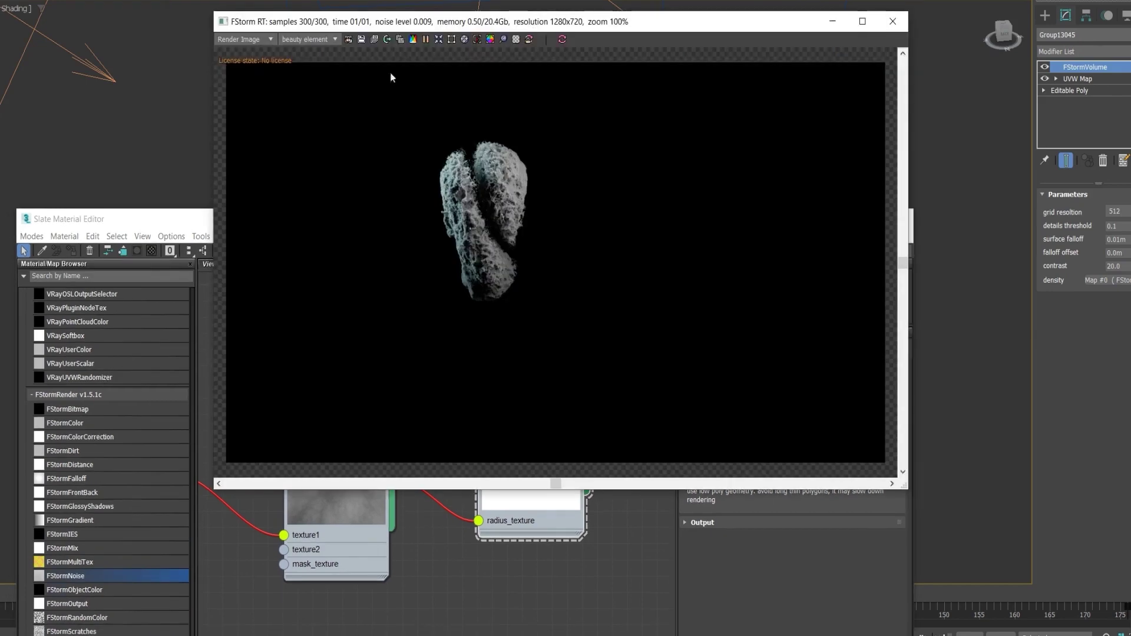
- Shrink the material editor and place the render window beside it so the viewport, nodes and render are visible together
middle_click_drag(141, 133, 128, 117, "alt")
left_click_drag(162, 219, 181, 62)
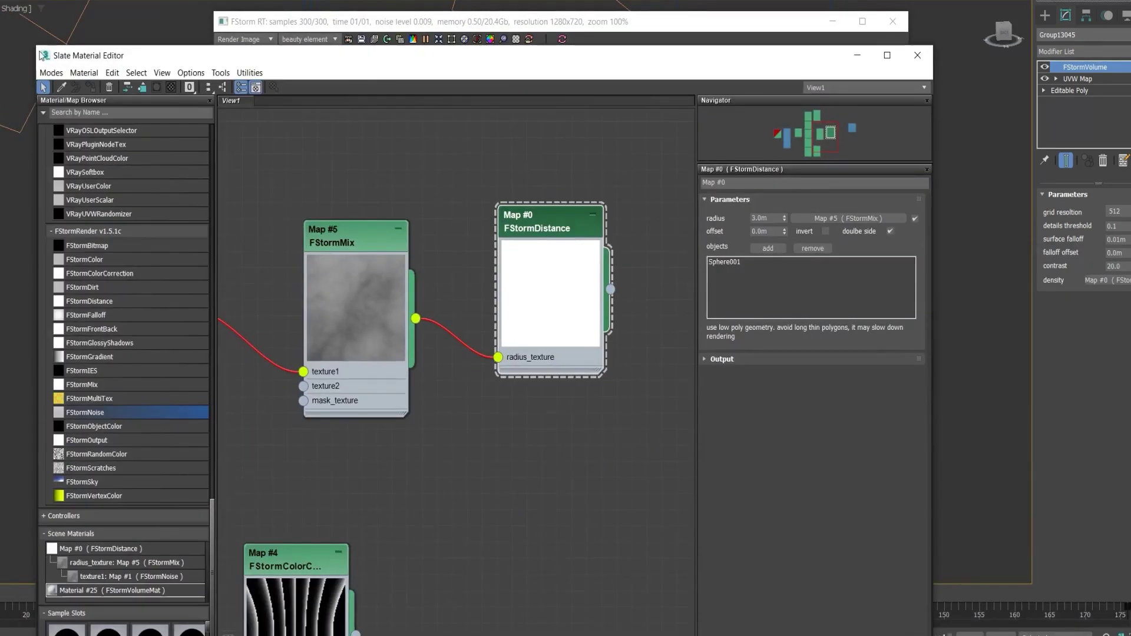
left_click_drag(39, 48, 277, 325)
left_click_drag(435, 335, 102, 205)
left_click_drag(380, 22, 690, 24)
left_click_drag(354, 209, 287, 203)
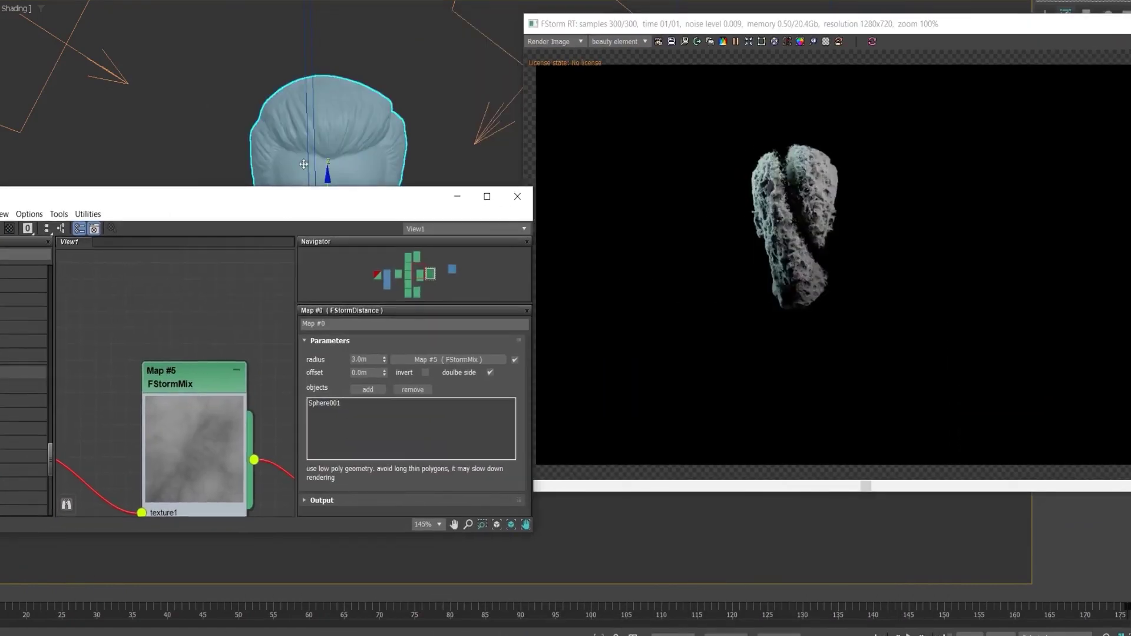
- Select Sphere001 and shift it slightly away from the head, watching the eroded gap move in the enlarged render
scroll(329, 115, "down", 3)
left_click(318, 59)
middle_click_drag(454, 154, 440, 121)
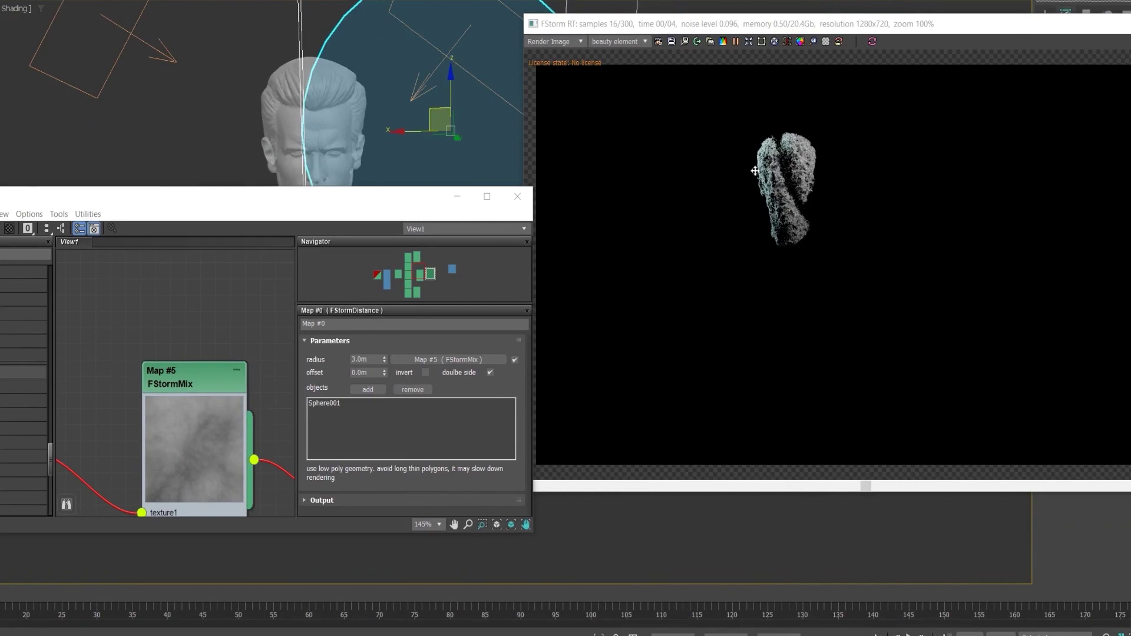
scroll(757, 194, "up", 1)
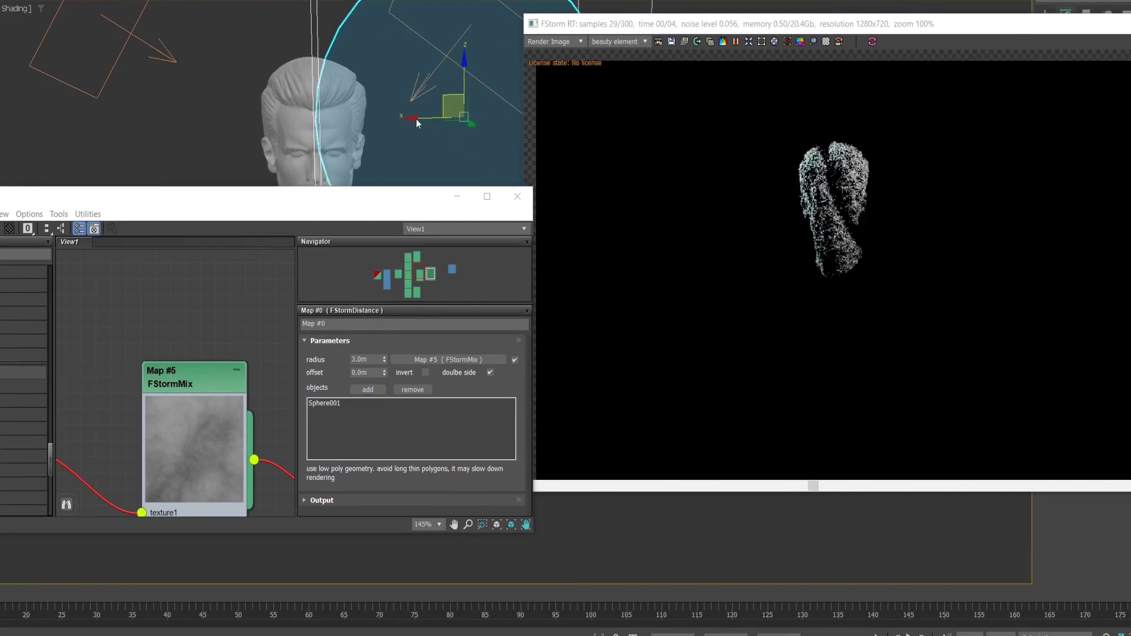
scroll(386, 95, "up", 2)
middle_click_drag(385, 93, 329, 120)
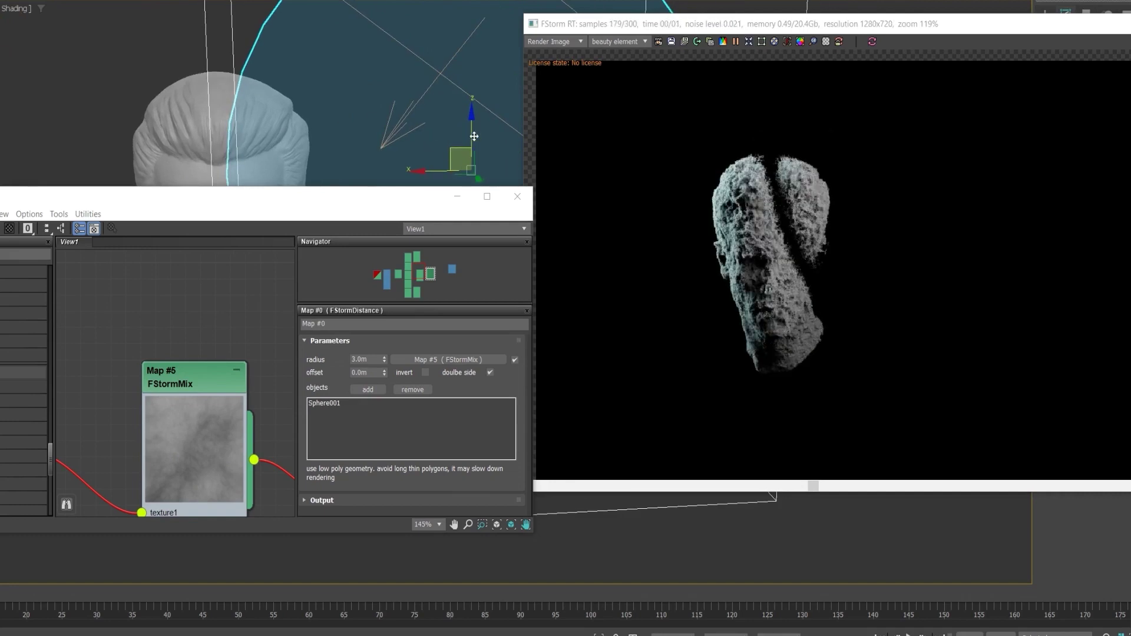
left_click_drag(258, 105, 277, 55)
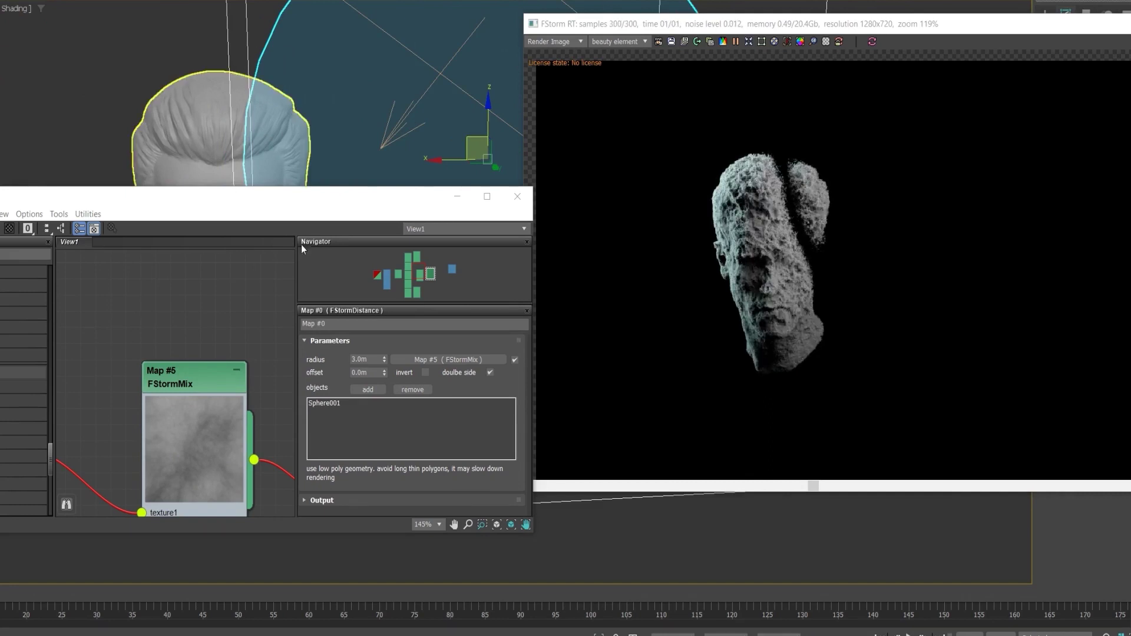
- Turn off double side on the Map #0 FStormDistance node and move the sphere further over the head to test the cut
middle_click_drag(239, 377, 106, 326)
middle_click_drag(228, 321, 154, 329)
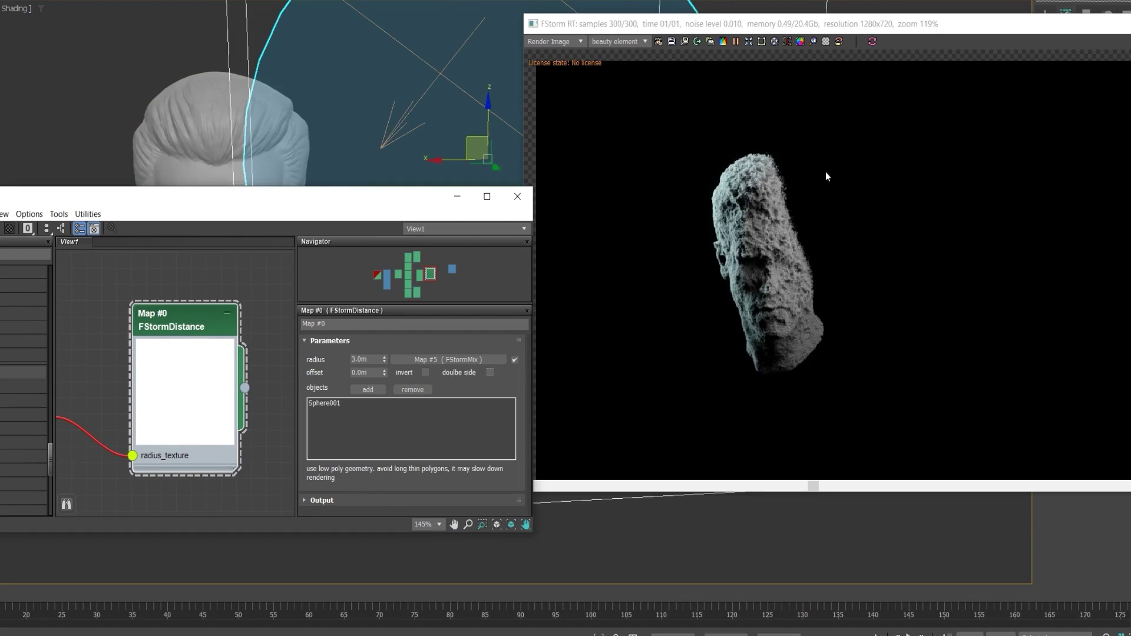
scroll(172, 172, "down", 1)
middle_click_drag(177, 171, 176, 110)
scroll(176, 111, "down", 2)
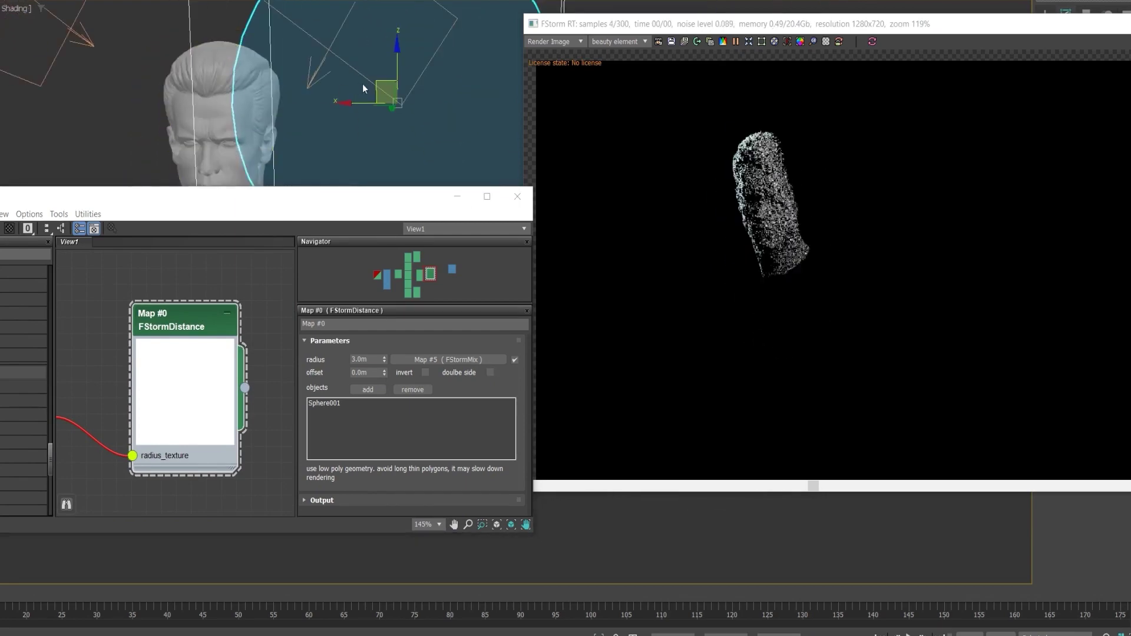
left_click_drag(377, 83, 344, 116)
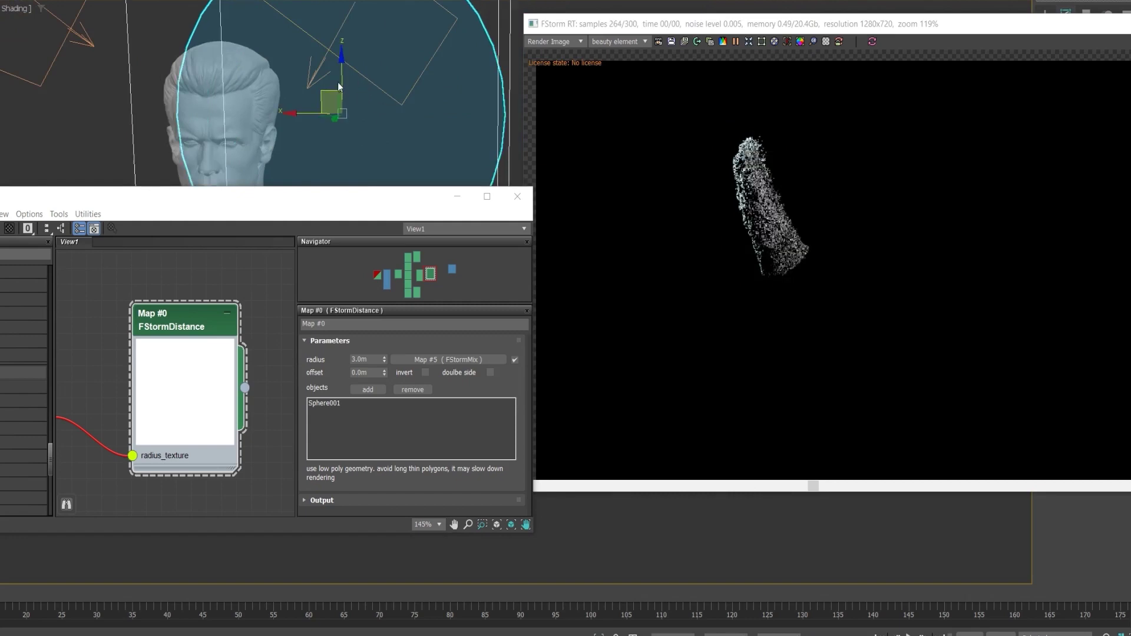
scroll(267, 78, "up", 3)
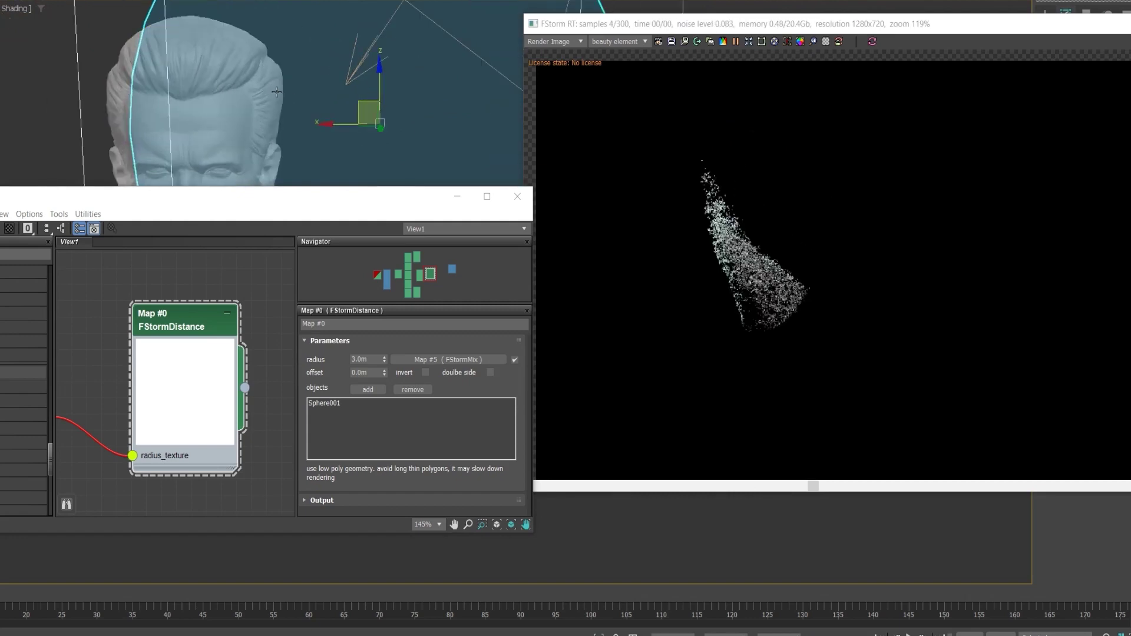
- Turn double side back on for the FStormDistance map and move the sphere until its surface splits the head near the middle
left_click(489, 373)
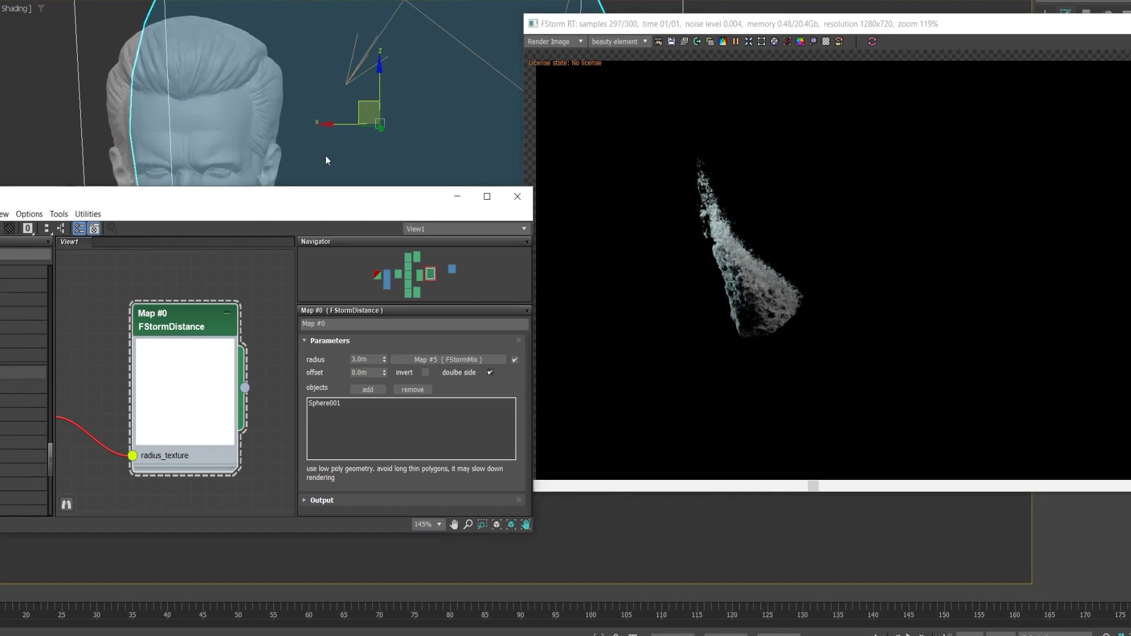
left_click(380, 128)
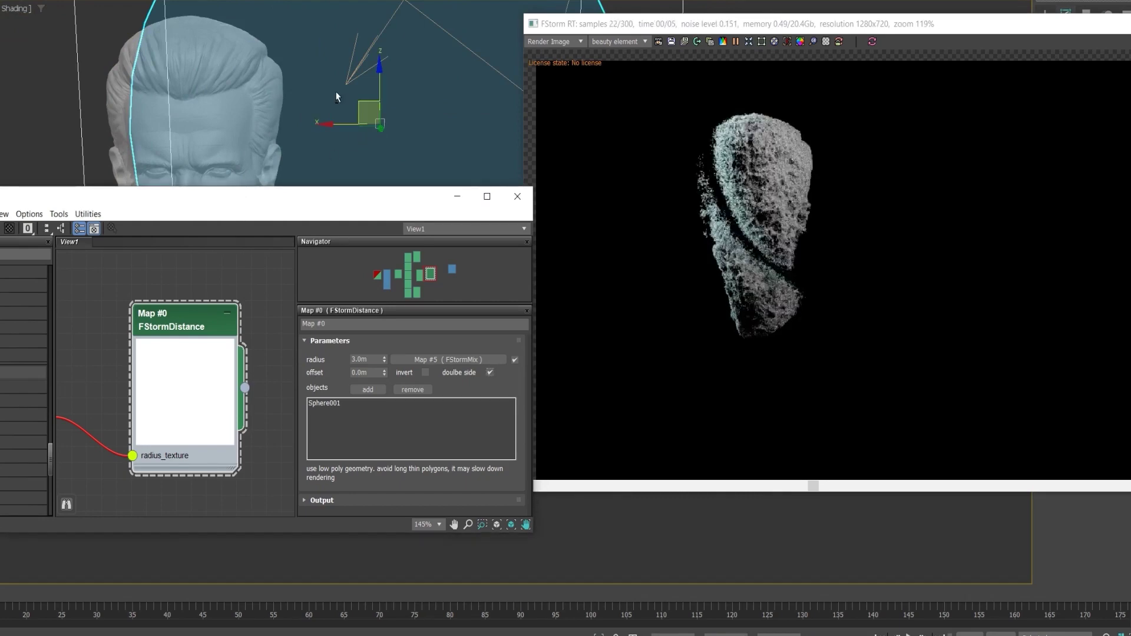
mouse_move(335, 93)
middle_mouse_down("alt")
mouse_move(362, 84)
mouse_move(344, 88)
middle_mouse_up("alt")
left_click_drag(367, 106, 405, 90)
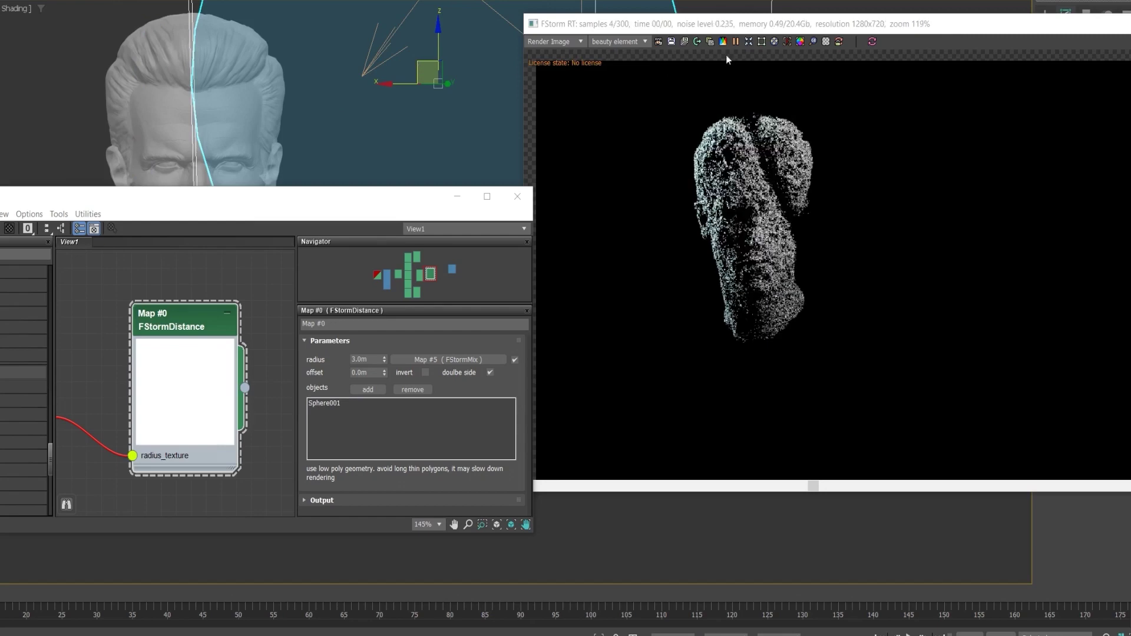
- Uncover the command panel by moving the render window and start an FStormLight with its shape set to sphere
left_click_drag(738, 28, 494, 166)
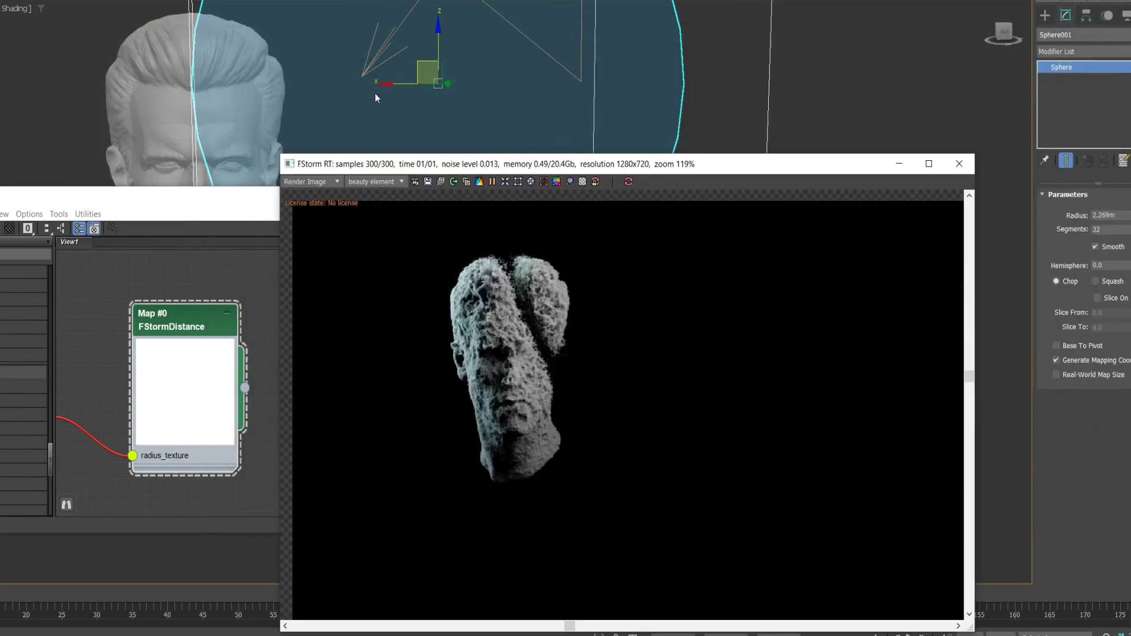
left_click(1044, 23)
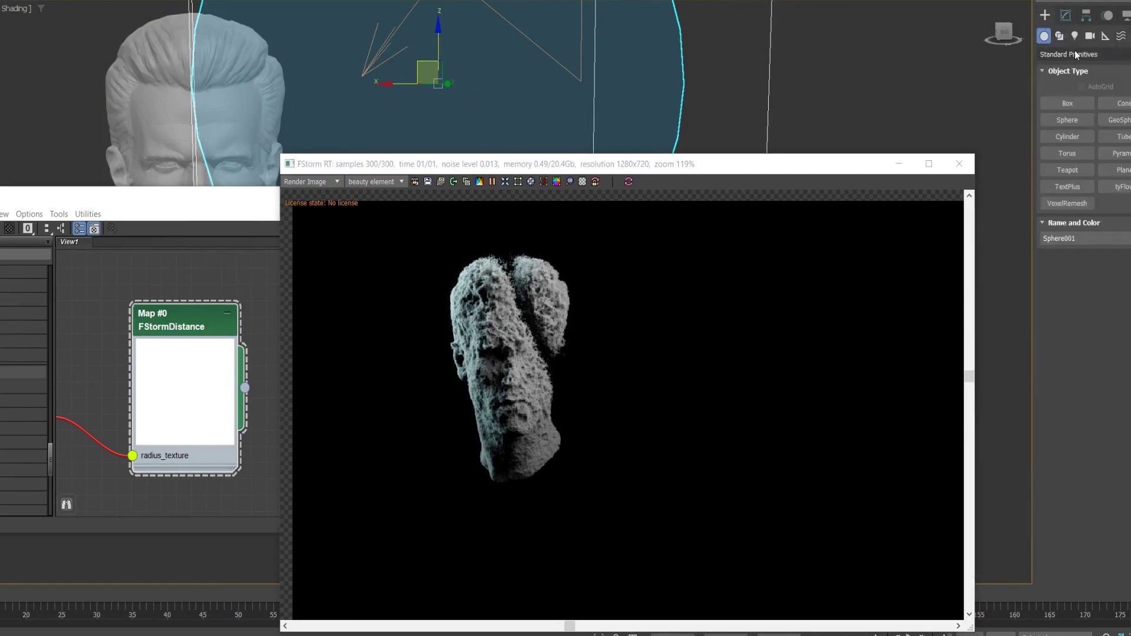
left_click(1074, 51)
left_click(1073, 54)
left_click(1074, 36)
left_click(1073, 55)
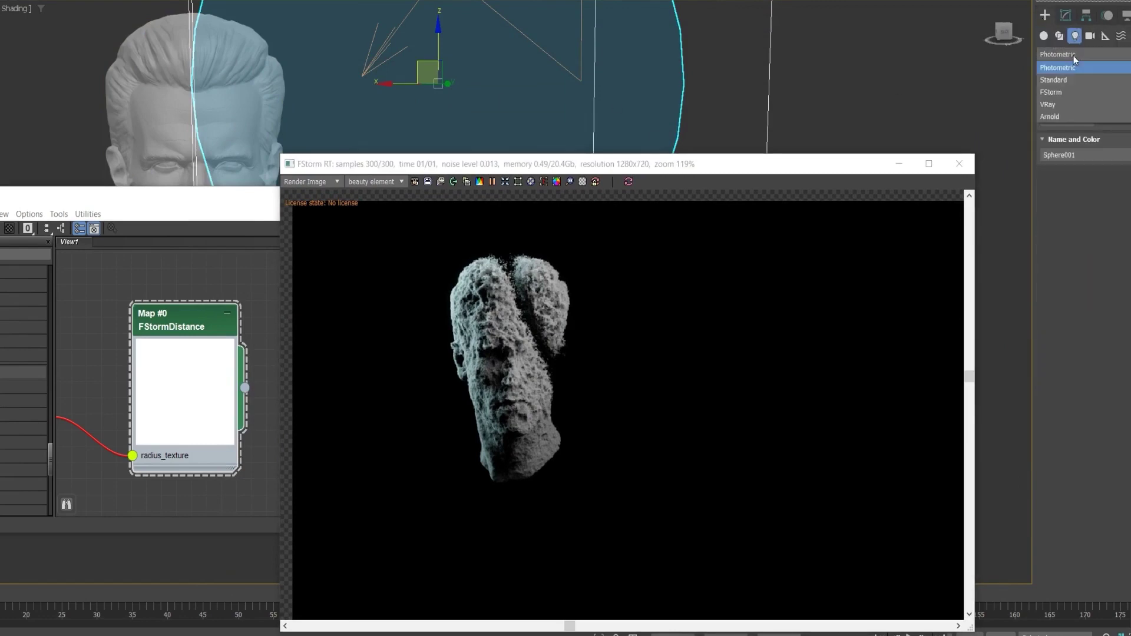
left_click(1065, 92)
left_click(1074, 106)
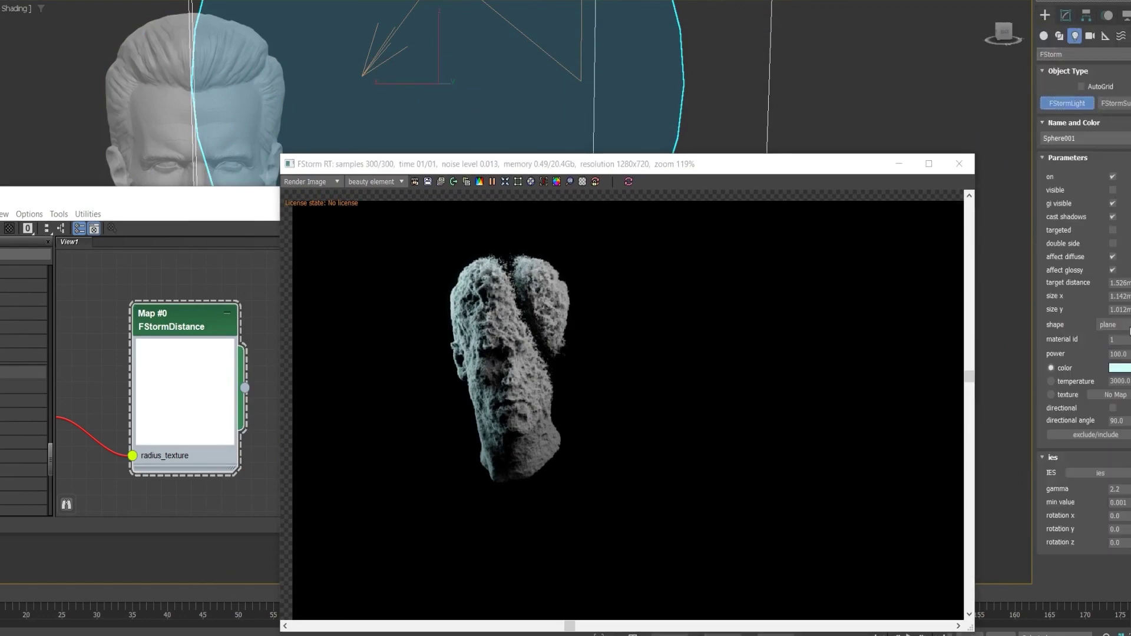
left_click(1112, 325)
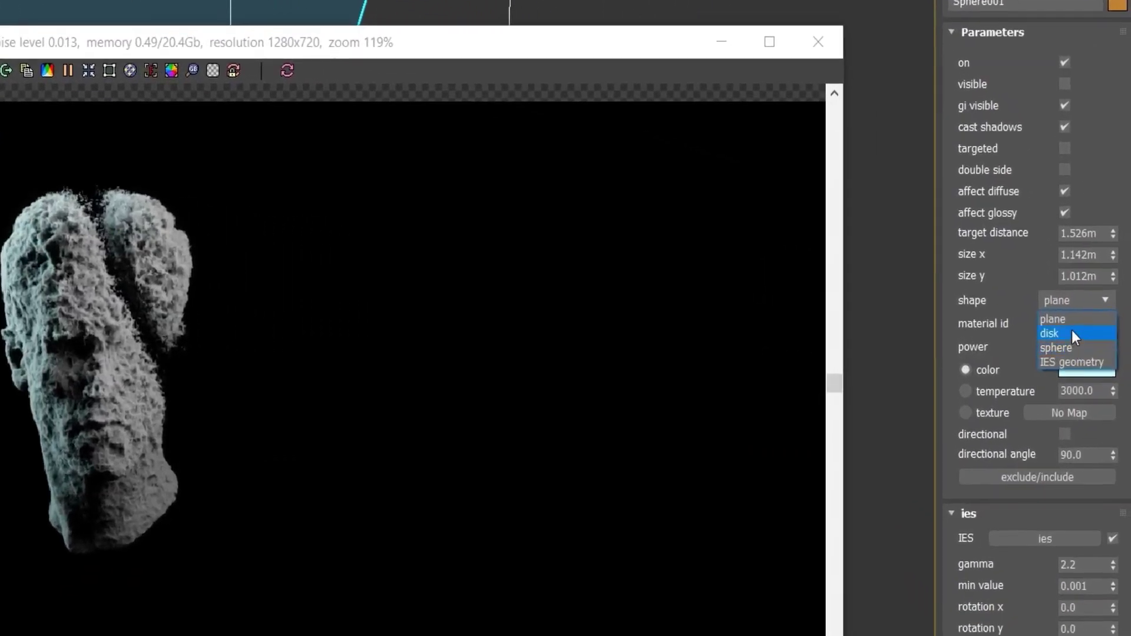
left_click(1072, 347)
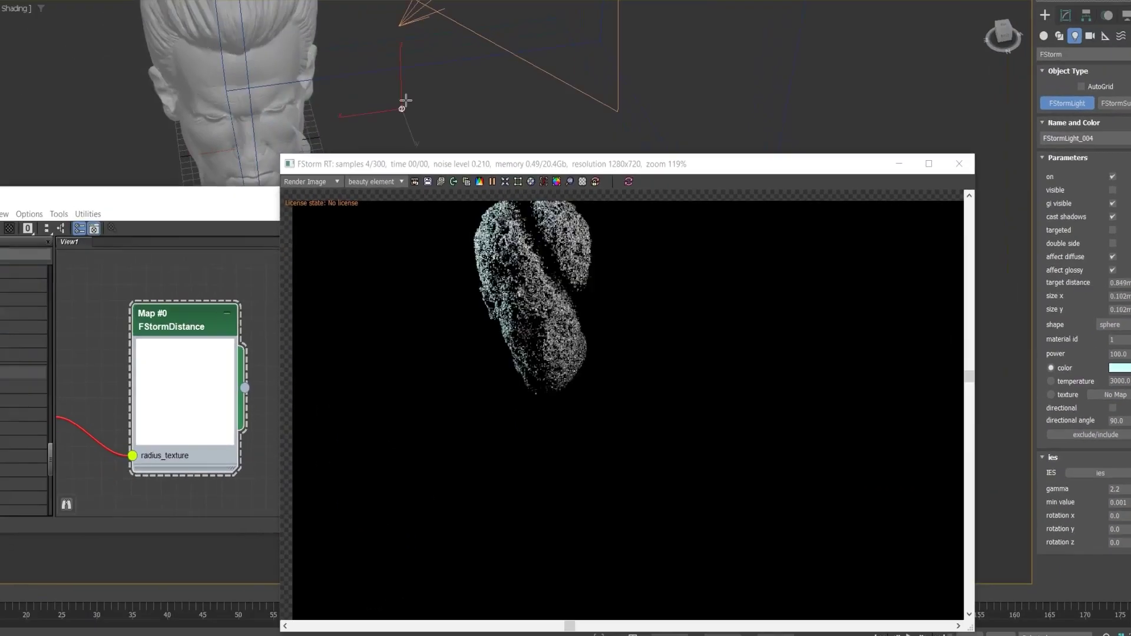
- Draw the spherical FStormLight about 0.23 m in size and position it inside the head at the eroded gap
left_click_drag(405, 101, 406, 103)
right_click(409, 104)
middle_click_drag(410, 106, 400, 131, "alt")
scroll(415, 129, "down", 3)
left_click_drag(380, 108, 293, 5)
middle_click_drag(292, 5, 336, 65, "alt")
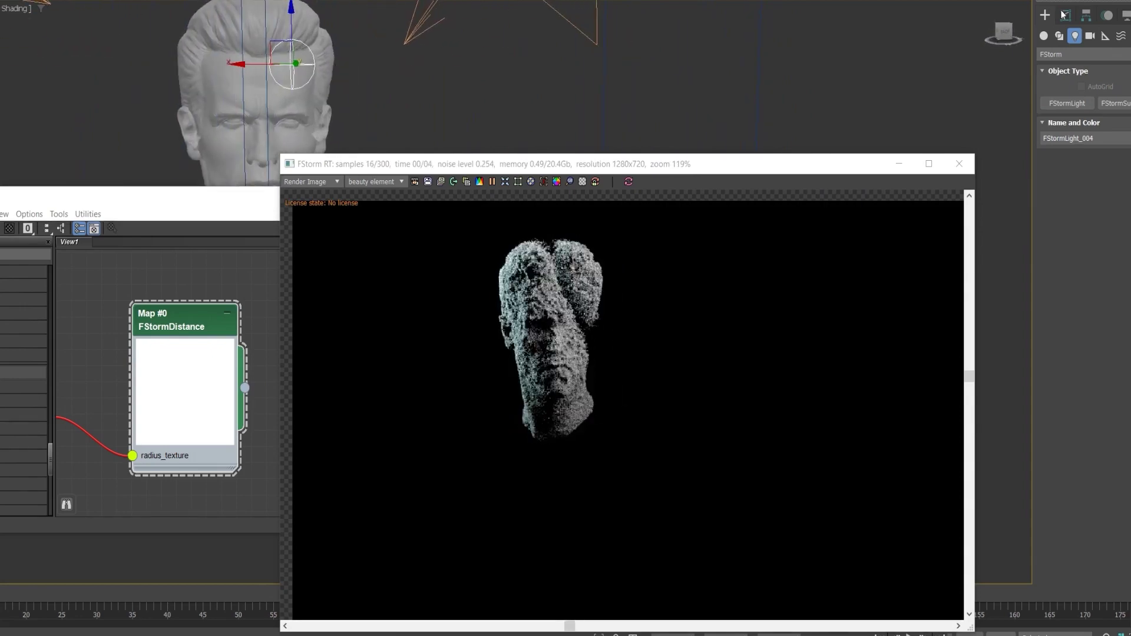
- Set the spherical light's color to red (248, 7, 7)
left_click(1064, 16)
left_click(1118, 403)
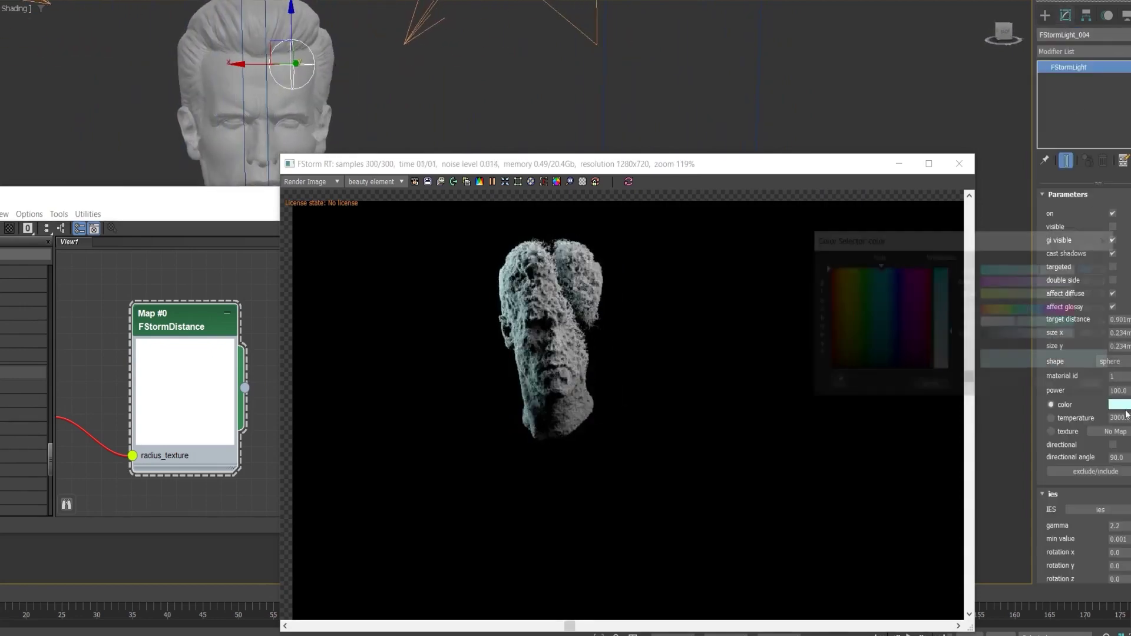
left_click_drag(940, 333, 941, 286)
left_click(1052, 389)
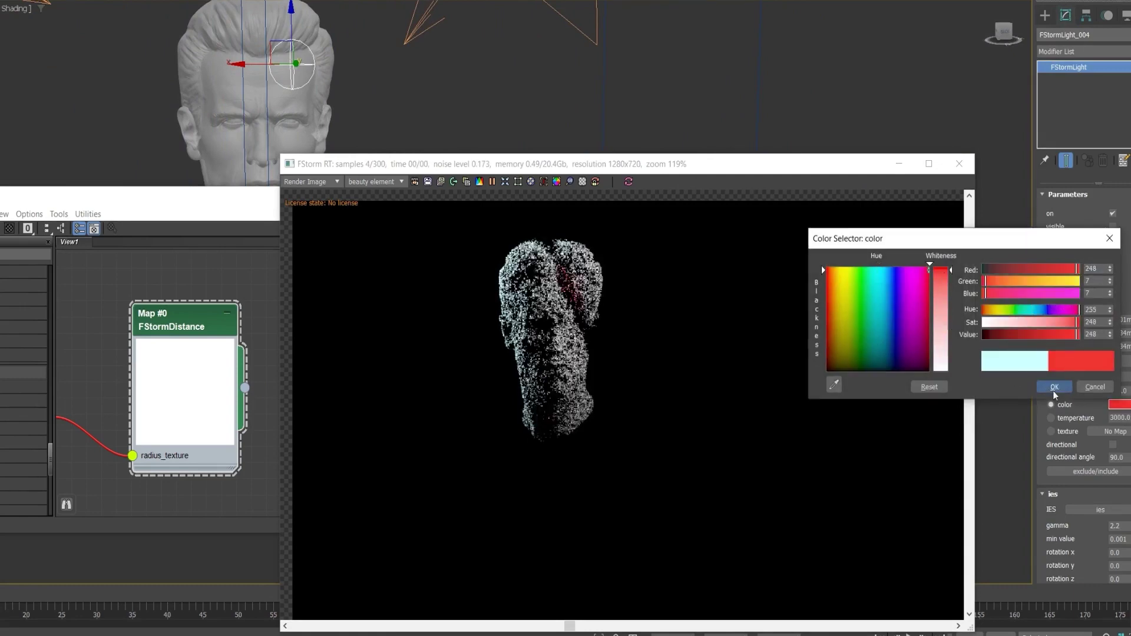
- Inspect the red glow in the enlarged render and set the spherical light's power to 20
scroll(561, 287, "up", 3)
scroll(562, 295, "up", 3)
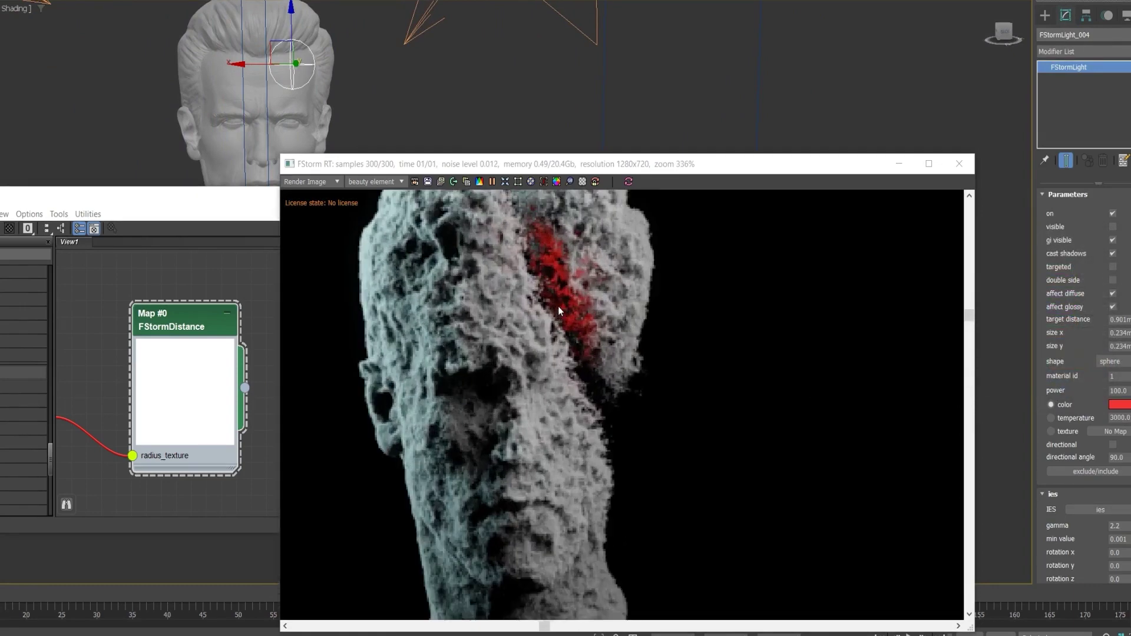
scroll(557, 306, "down", 2)
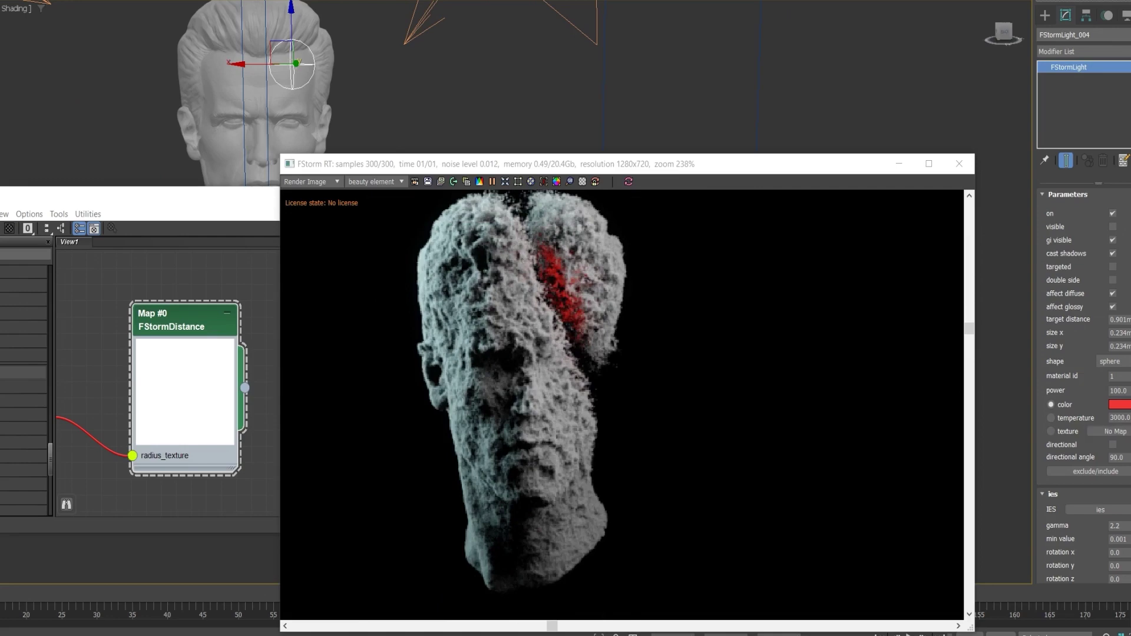
type("20")
key("Return")
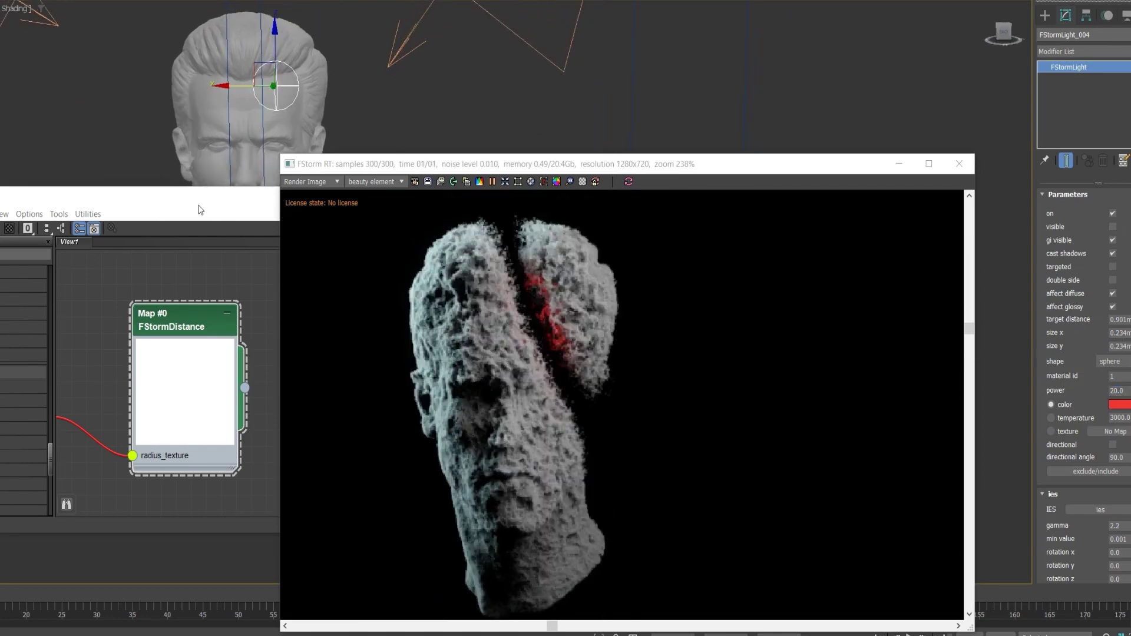
- Rearrange the material editor and render window so the noise nodes, the head and the render are all accessible
left_click_drag(198, 204, 287, 205)
scroll(131, 356, "down", 5)
middle_click_drag(257, 374, 389, 375)
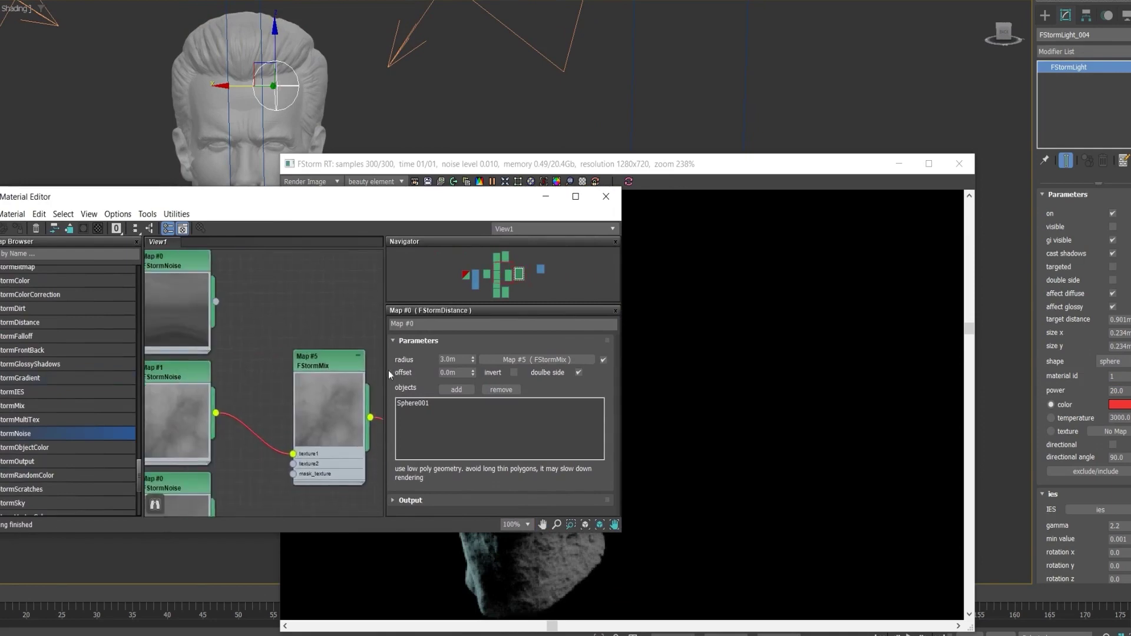
middle_click_drag(153, 349, 218, 344)
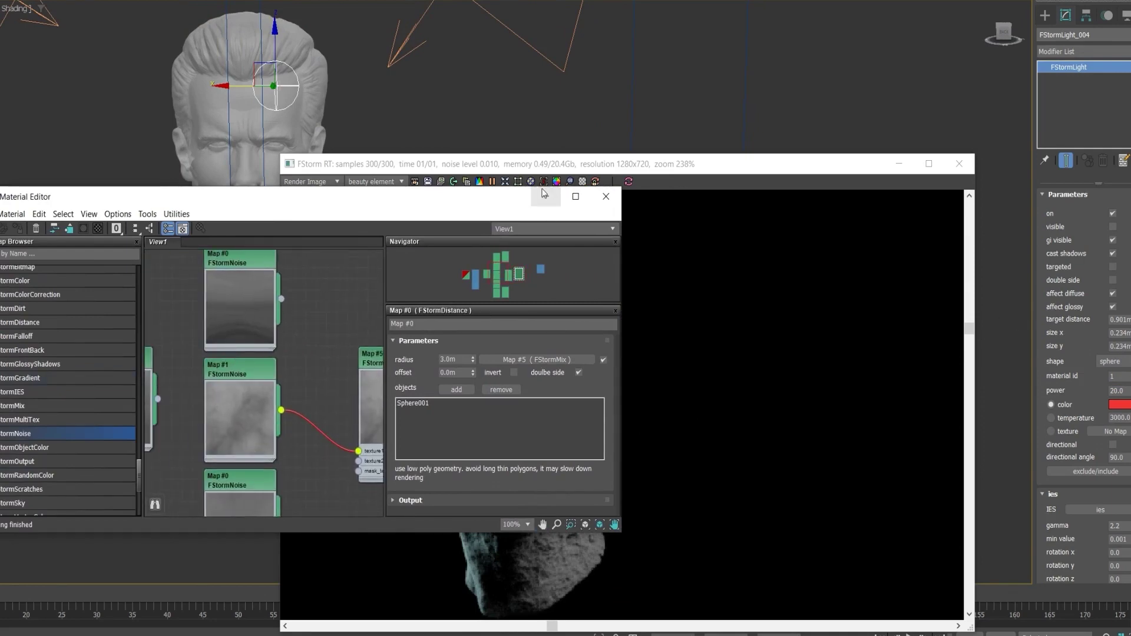
left_click_drag(595, 165, 647, 74)
- Select the head, assign the stretched turbulence Map #0 FStormNoise to its FStormVolume density slot, and view the whole layered render
left_click(300, 51)
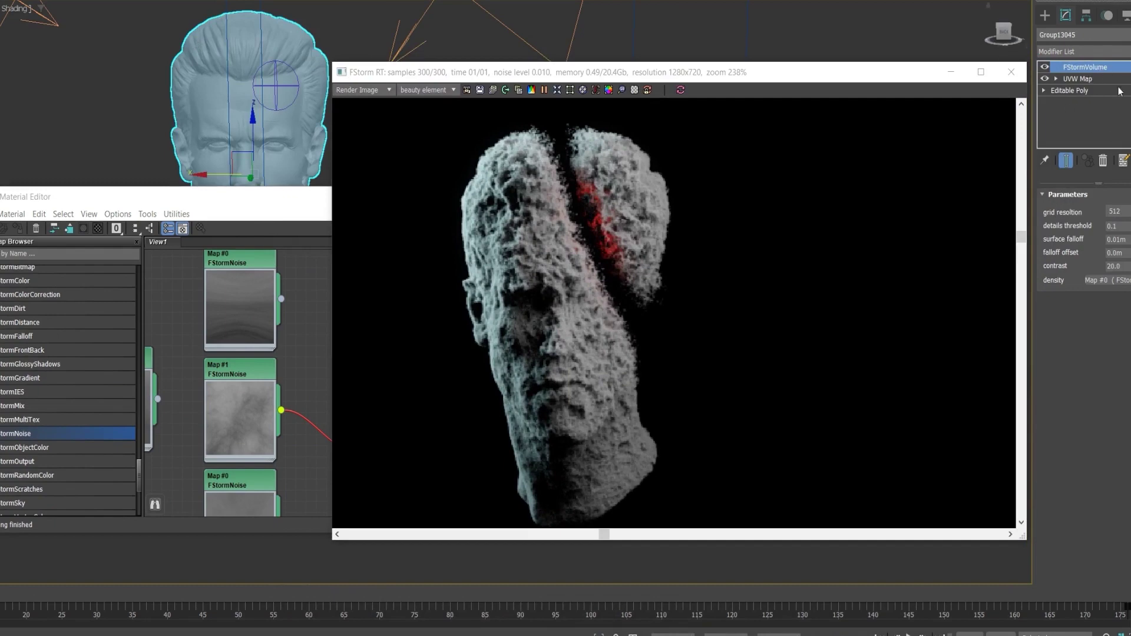
left_click(193, 245)
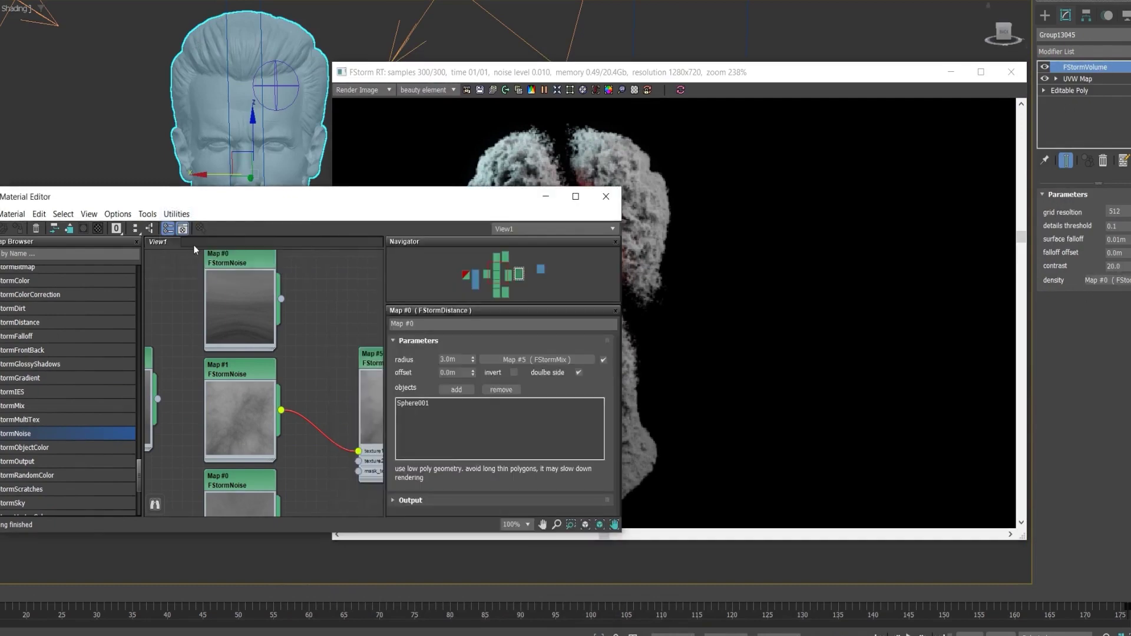
middle_click_drag(303, 327, 333, 339)
scroll(258, 339, "up", 3)
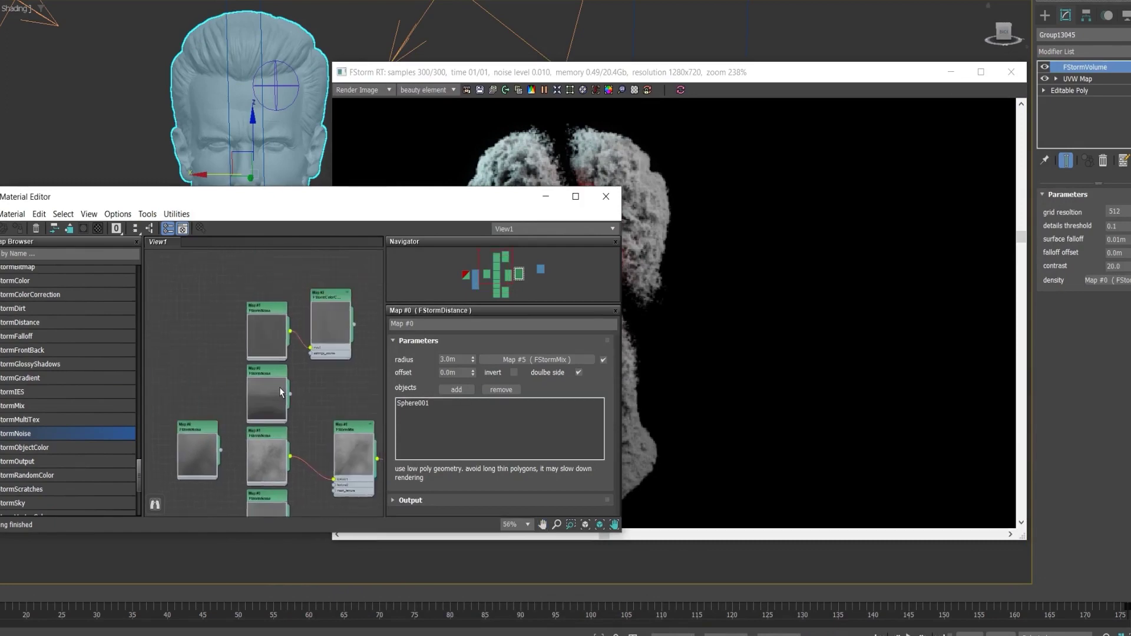
double_click(266, 360)
scroll(266, 359, "up", 3)
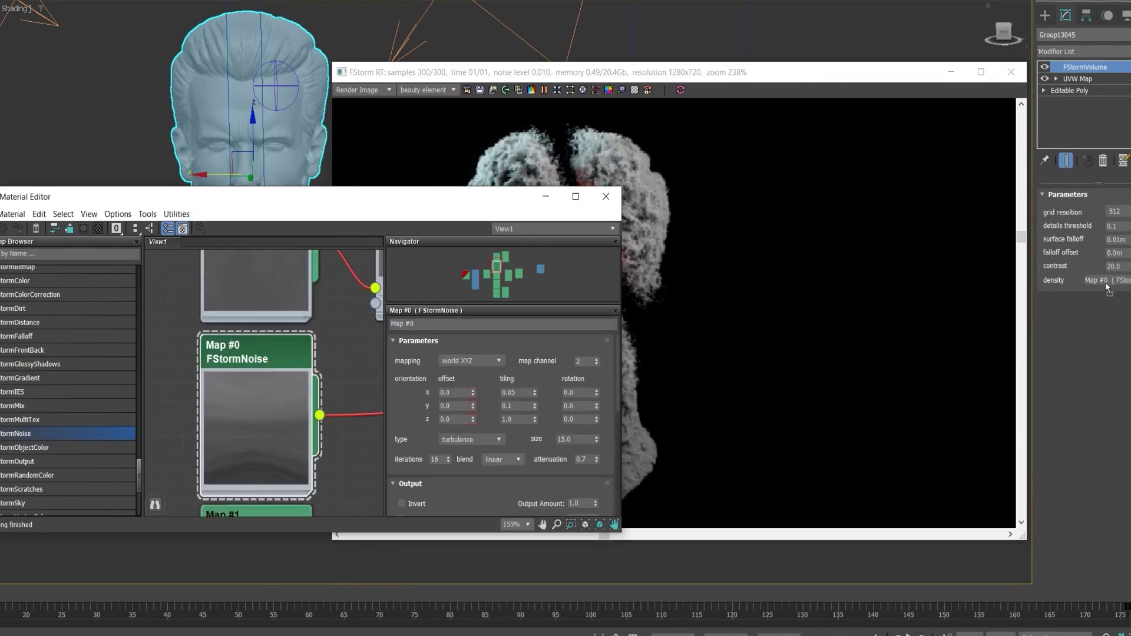
left_click_drag(1099, 286, 647, 336)
left_click(471, 325)
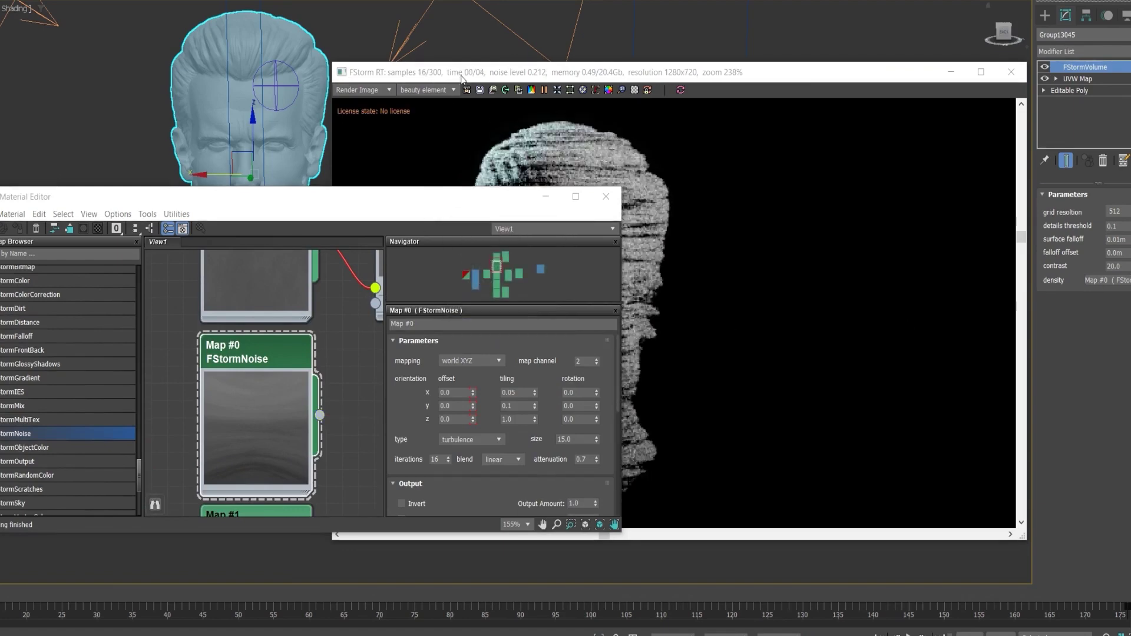
left_click_drag(464, 73, 534, 0)
middle_click_drag(275, 64, 211, 53, "alt")
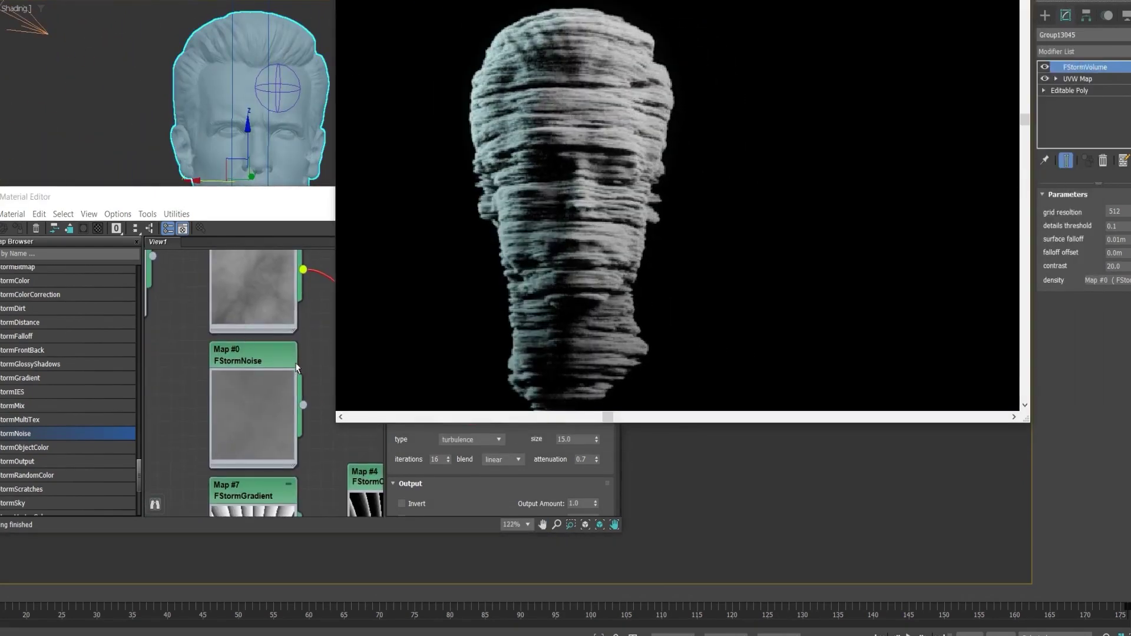
- Examine the parameters of the Map #7 FStormGradient and the Map #4 FStormColorCorrection connected to it
middle_click_drag(295, 529, 197, 360)
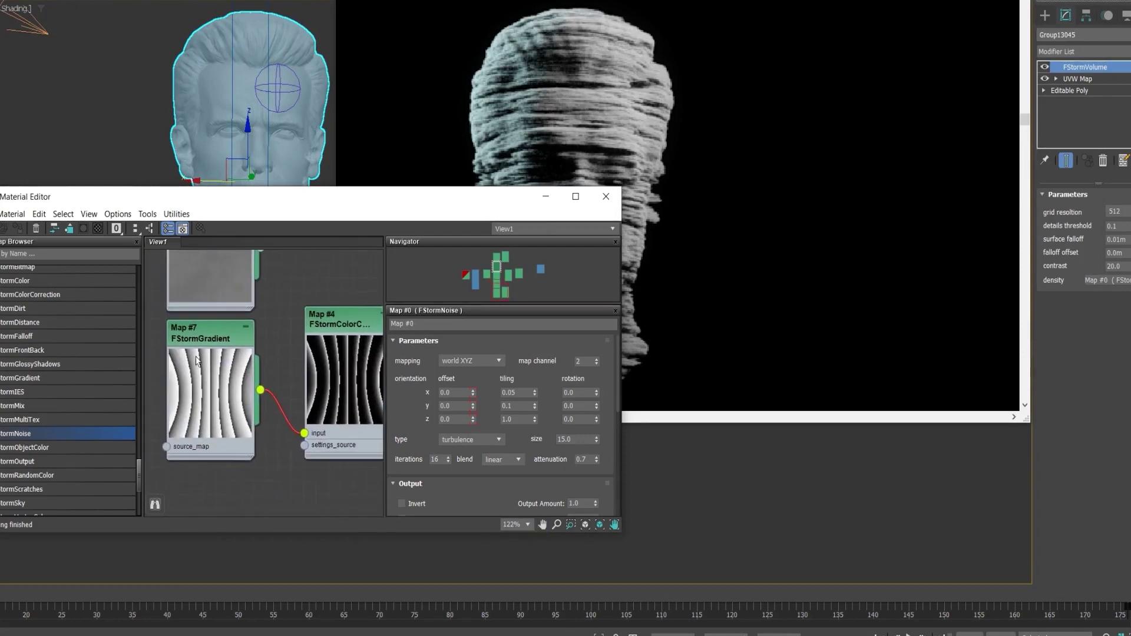
double_click(237, 376)
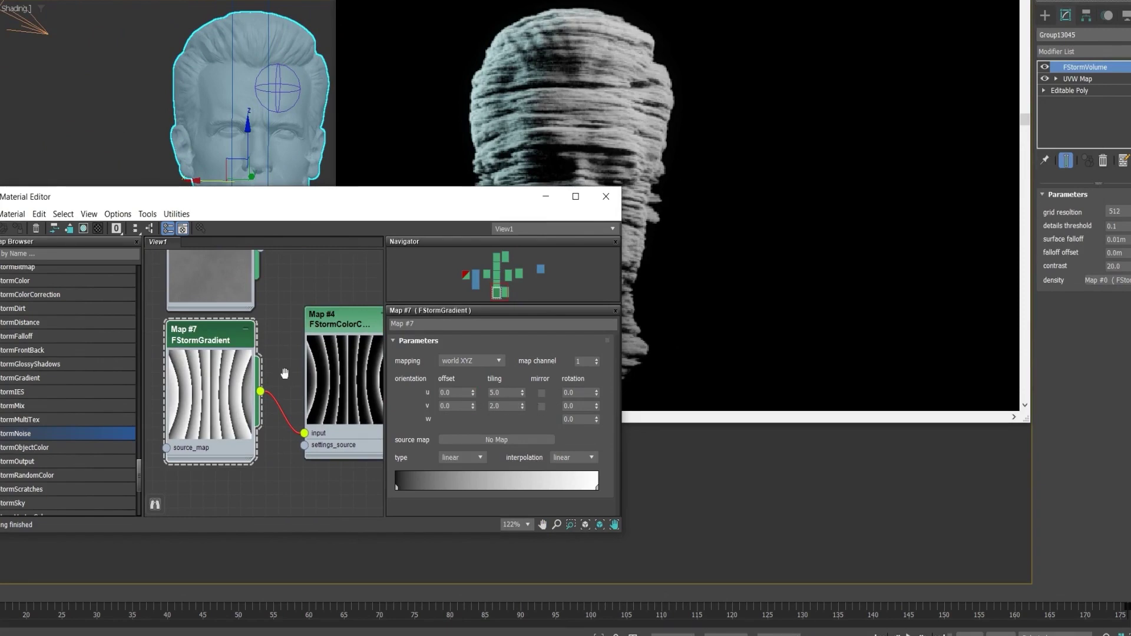
middle_click_drag(284, 373, 255, 371)
double_click(301, 340)
mouse_move(314, 323)
left_mouse_down()
mouse_move(300, 340)
mouse_move(314, 328)
left_mouse_up()
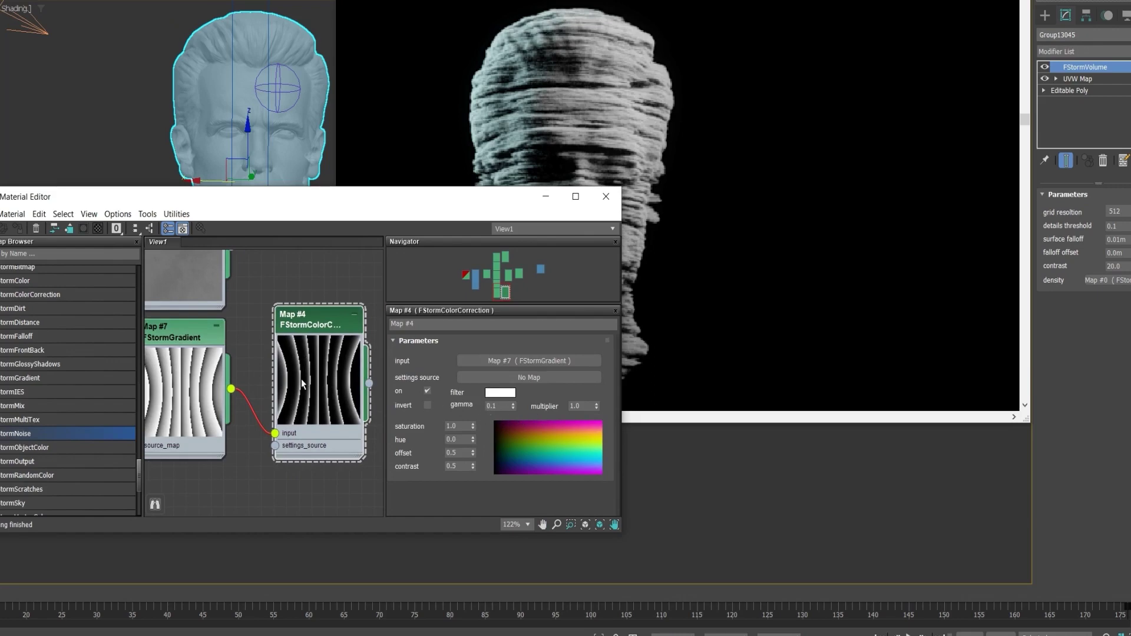
- Assign the Map #4 FStormColorCorrection, fed by the gradient, to the density slot of the head's FStormVolume modifier
middle_click_drag(344, 377, 336, 377)
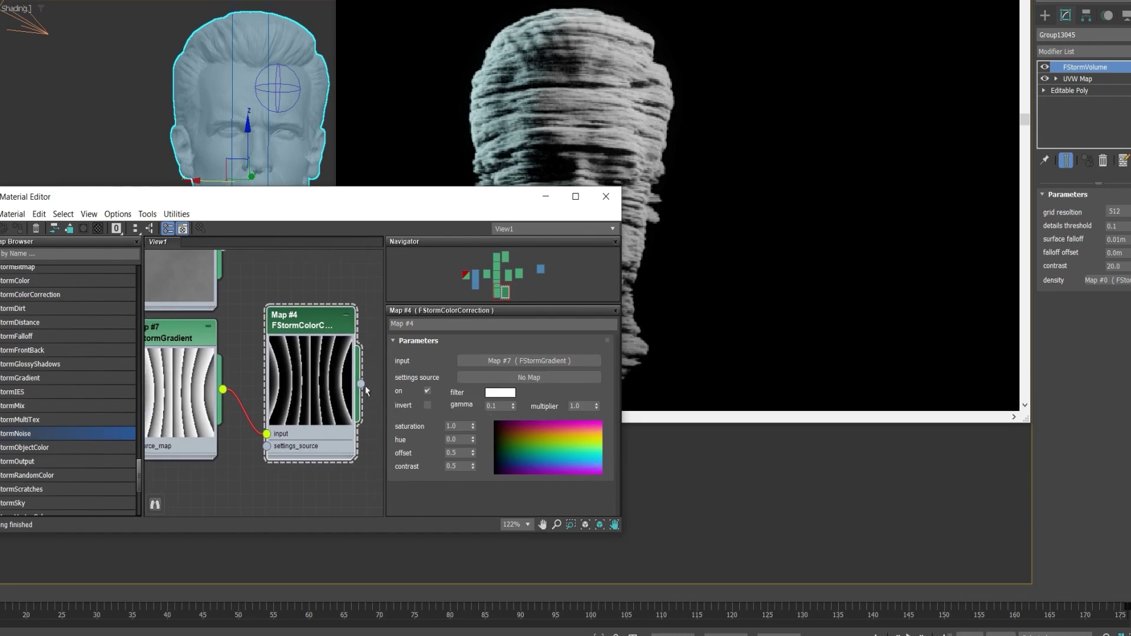
left_click_drag(361, 383, 1064, 327)
left_click_drag(1117, 287, 1116, 281)
left_click(473, 324)
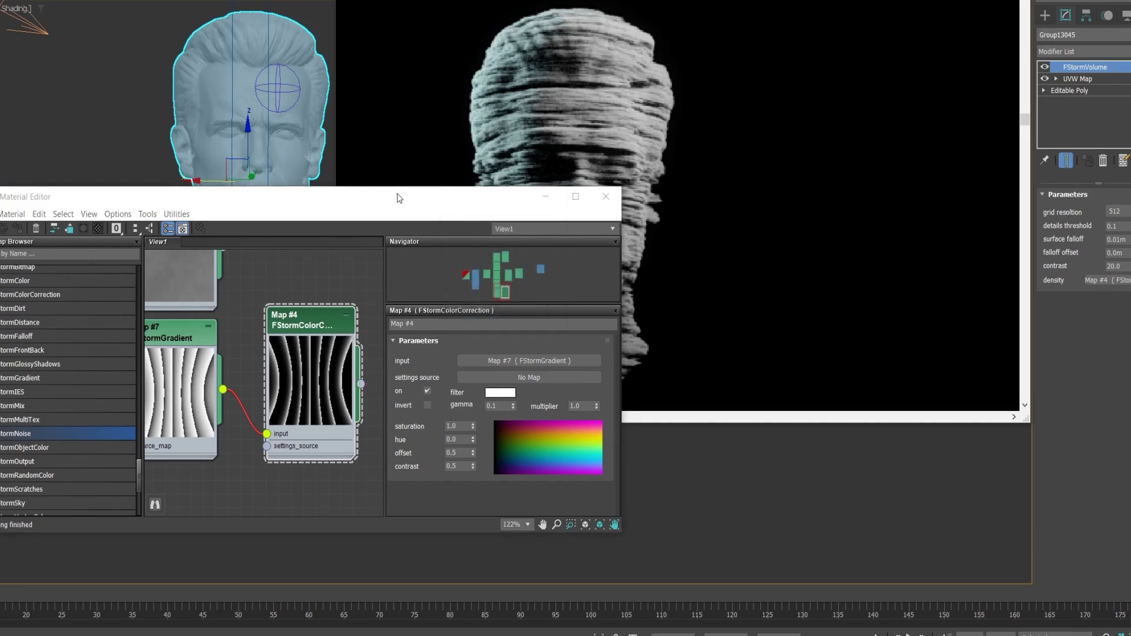
- Uncover more of the render and inspect the gradient-sliced head up close from the side and the front
left_click_drag(401, 202, 264, 226)
middle_click_drag(253, 129, 277, 127, "alt")
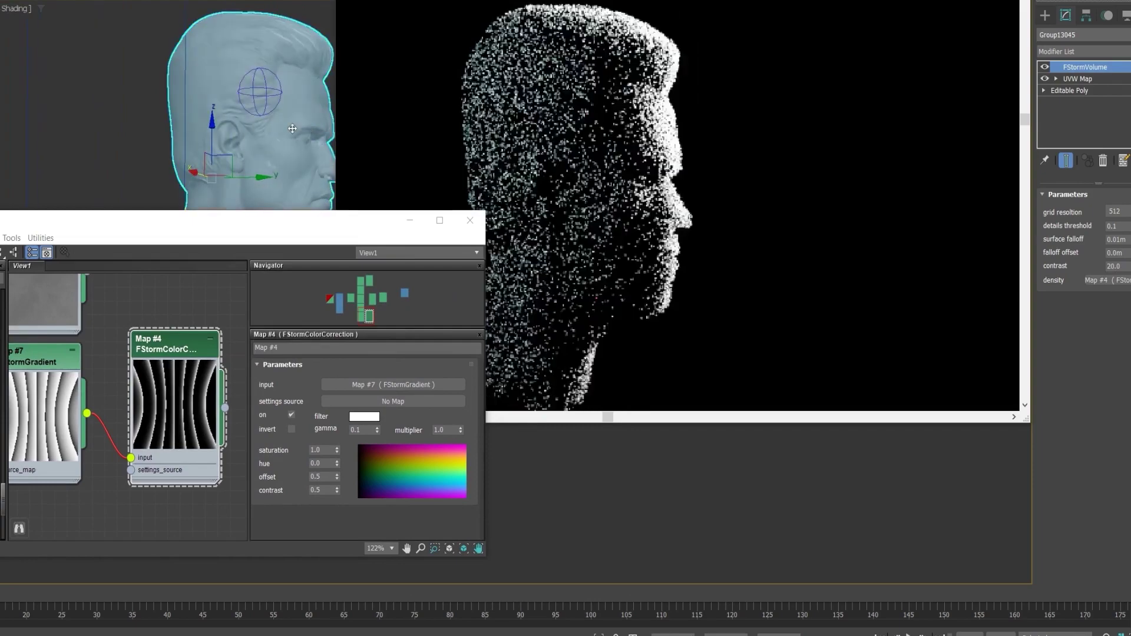
scroll(274, 125, "up", 5)
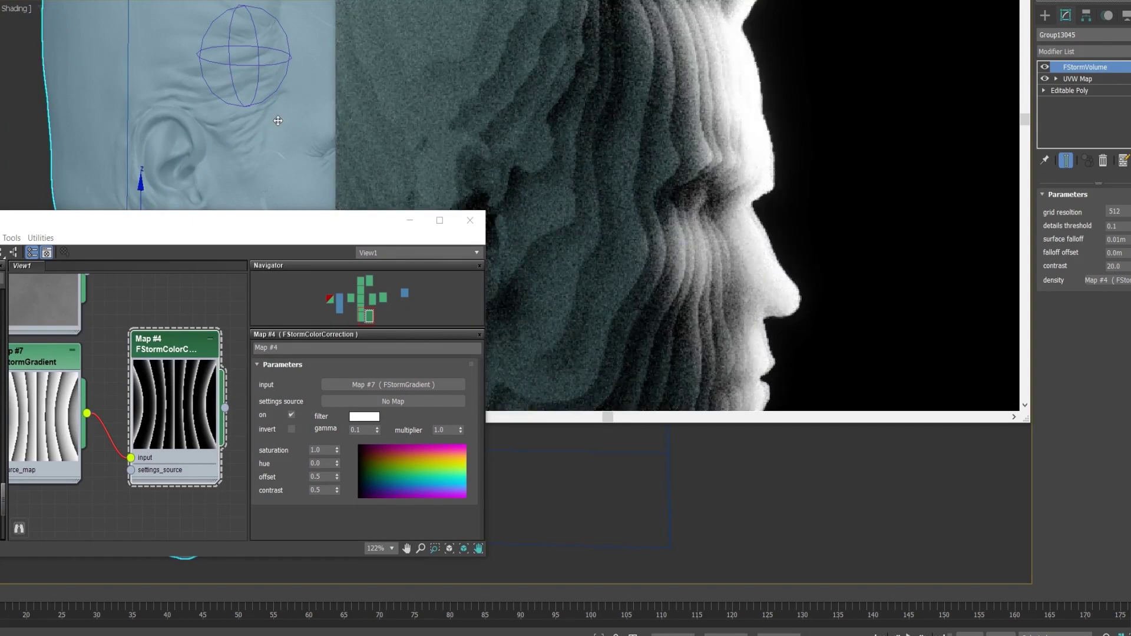
middle_click_drag(278, 121, 173, 119, "alt")
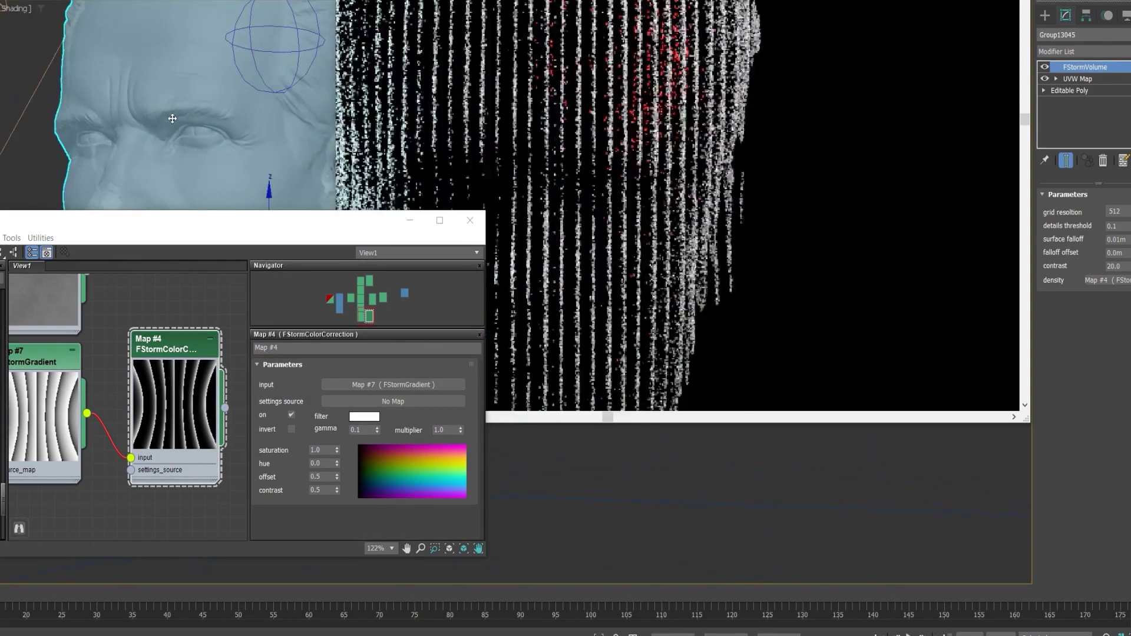
- Replace the head's FStormVolume density map with the Map #2 FStormColorCorrection fed by the Map #1 FStormNoise
scroll(141, 310, "down", 1)
middle_click_drag(141, 309, 167, 401)
middle_click_drag(136, 393, 146, 481)
scroll(112, 430, "down", 1)
middle_click_drag(155, 415, 112, 425)
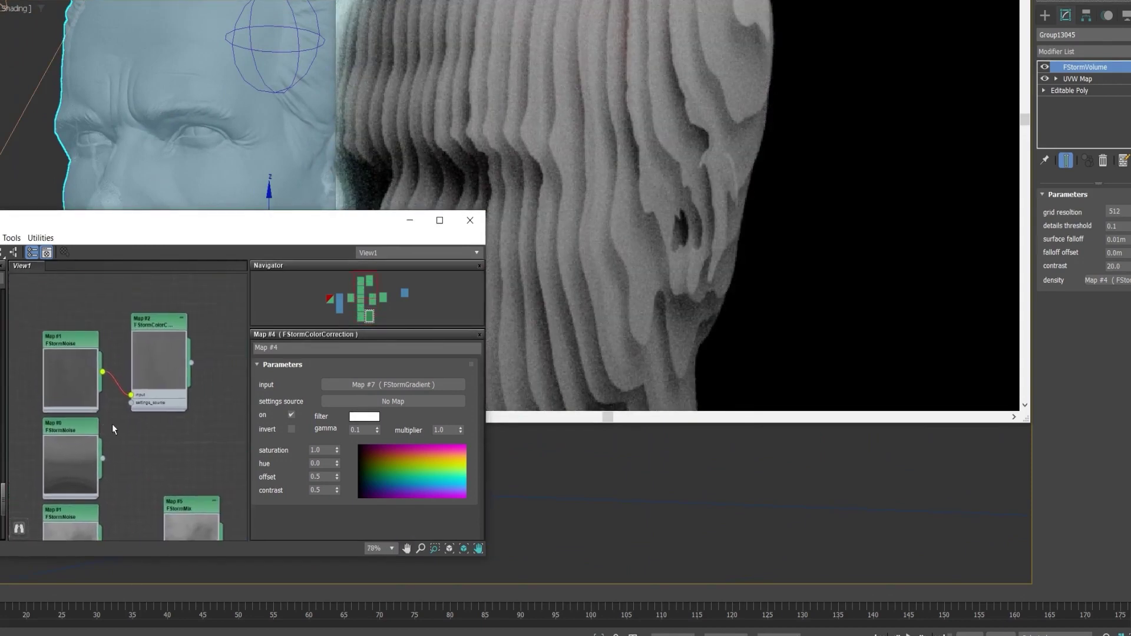
scroll(133, 412, "up", 1)
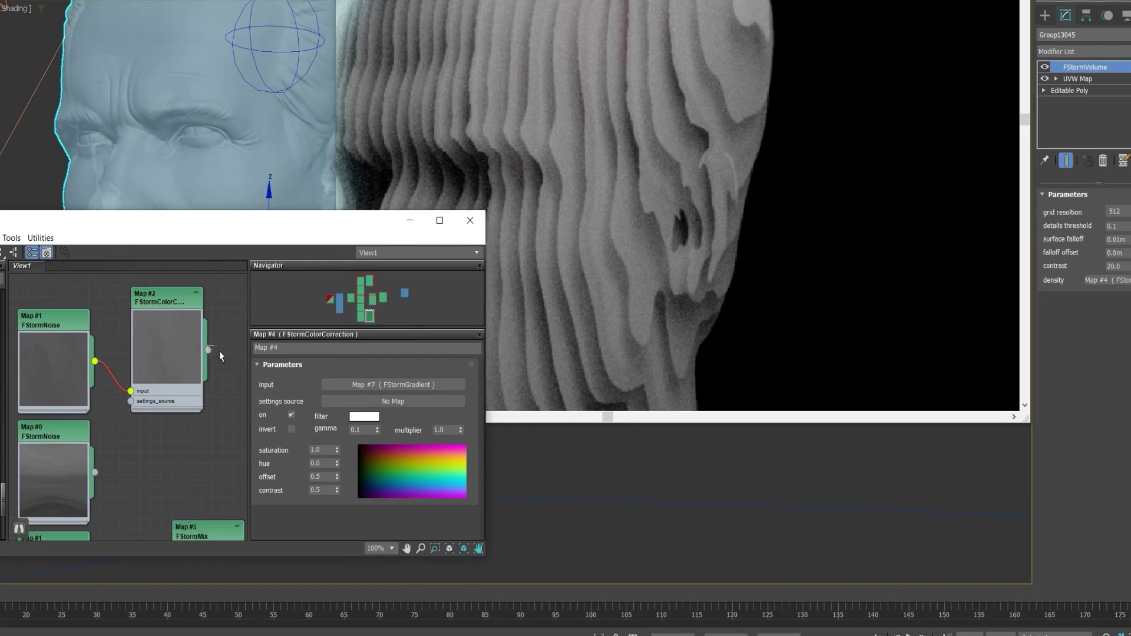
left_click_drag(208, 350, 1106, 280)
left_click(469, 323)
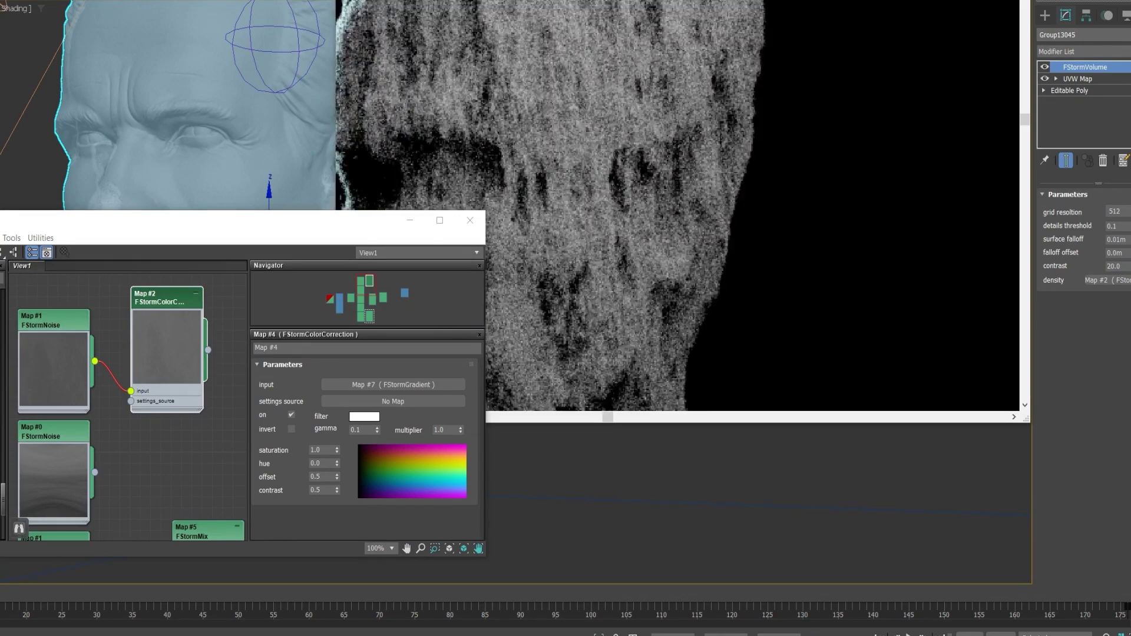
- Rearrange the render window and material editor and inspect the noise-eroded head from a wider three-quarter view
left_click_drag(430, 4, 476, 0)
scroll(171, 143, "down", 3)
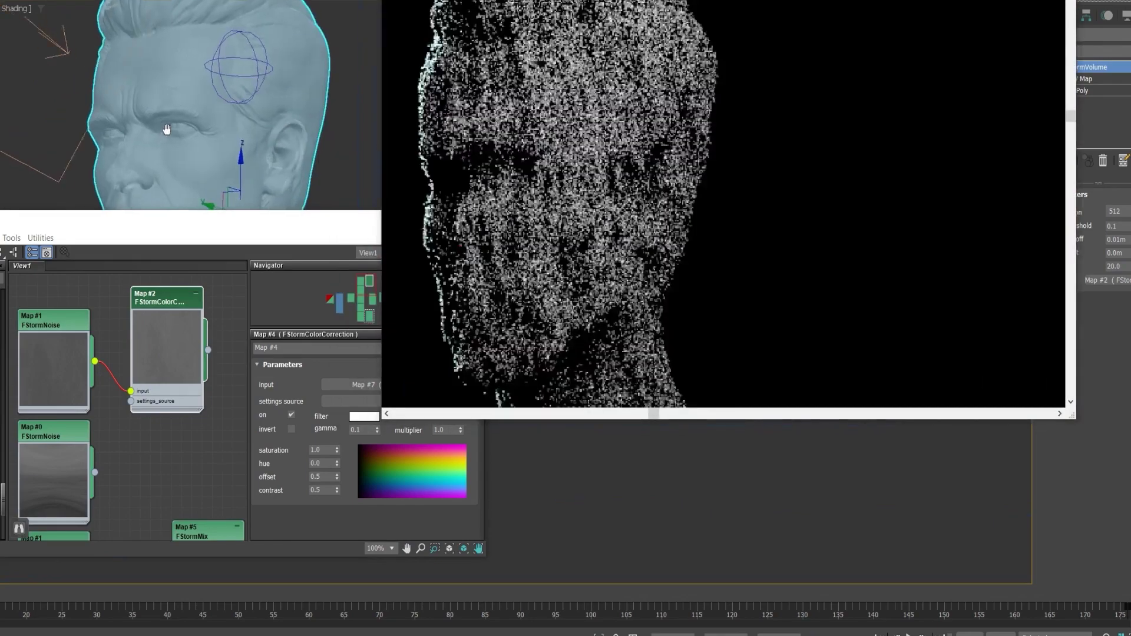
mouse_move(167, 129)
middle_mouse_down("alt")
mouse_move(143, 123)
mouse_move(275, 127)
mouse_move(169, 126)
middle_mouse_up("alt")
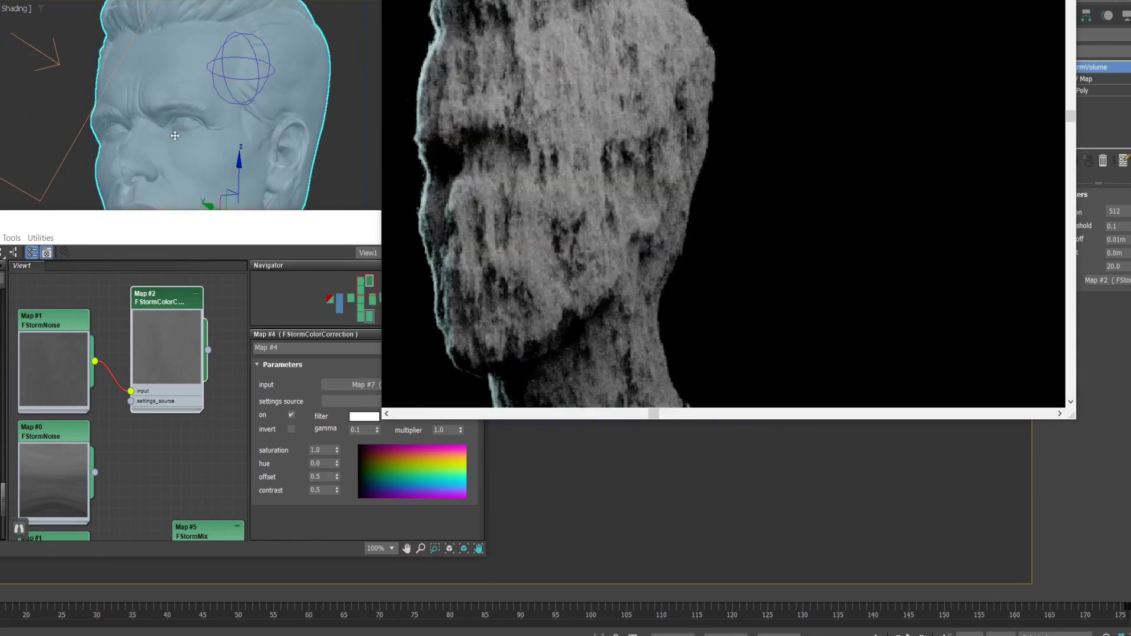
left_click_drag(140, 231, 224, 232)
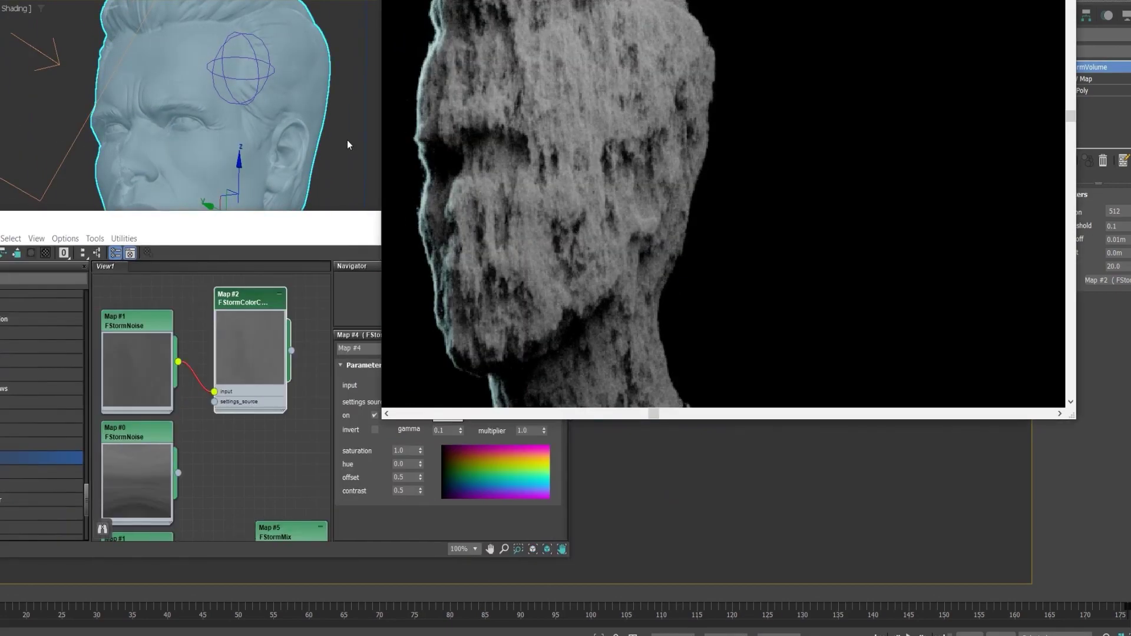